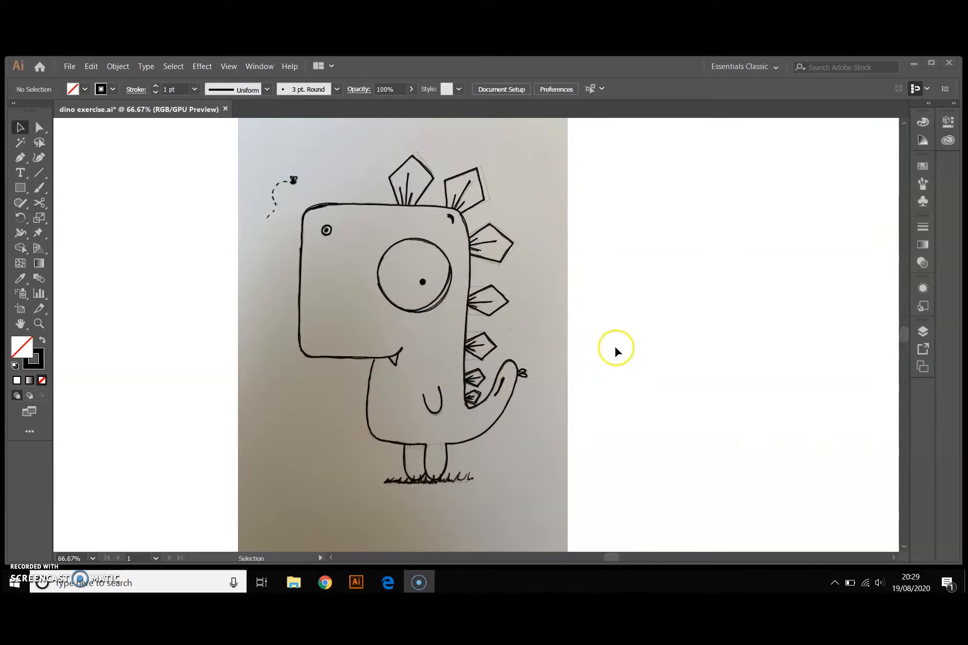
Step: Lock Layer 1, which holds the dinosaur photo, with nothing selected on the artboard
click(922, 333)
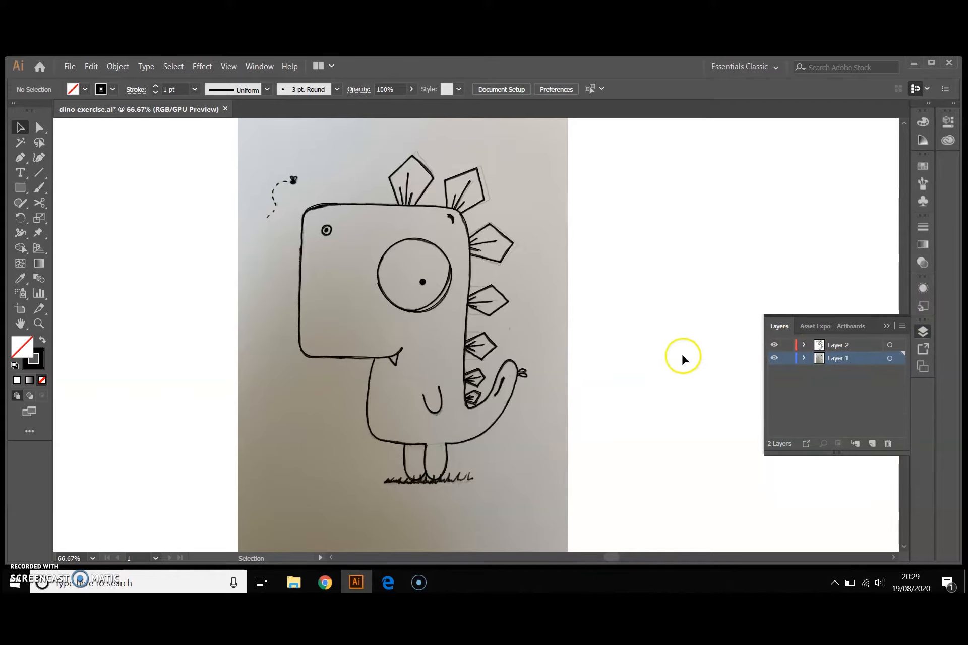
drag(614, 449, 284, 315)
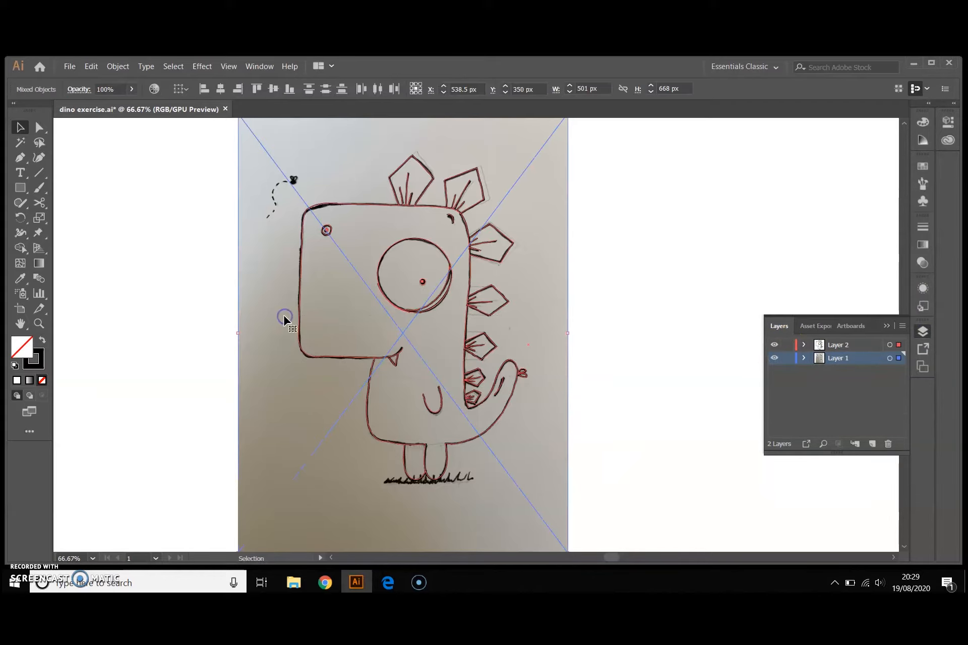
drag(432, 302, 277, 309)
click(457, 327)
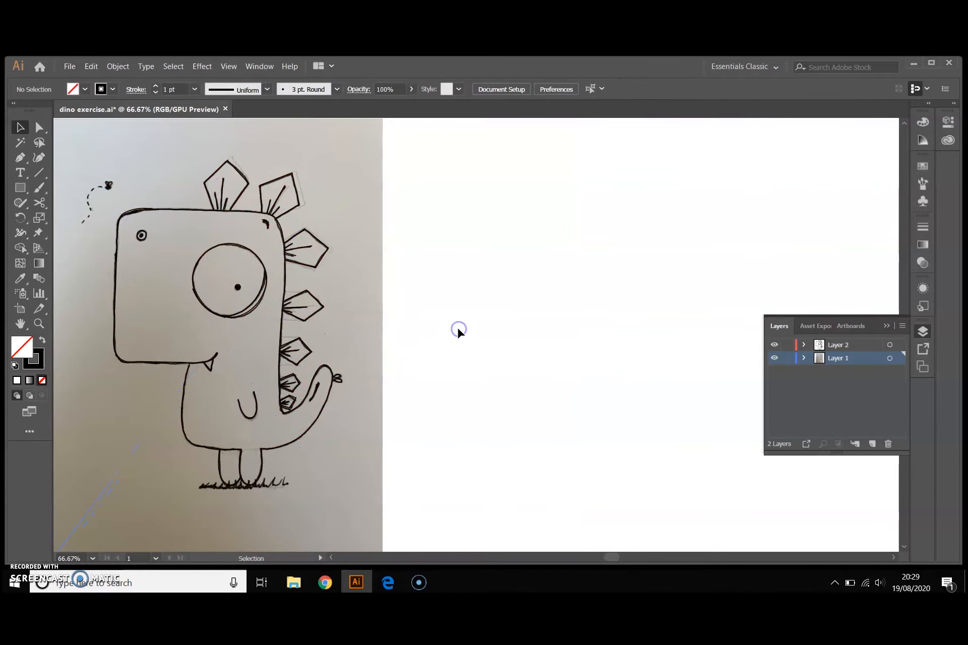
click(789, 358)
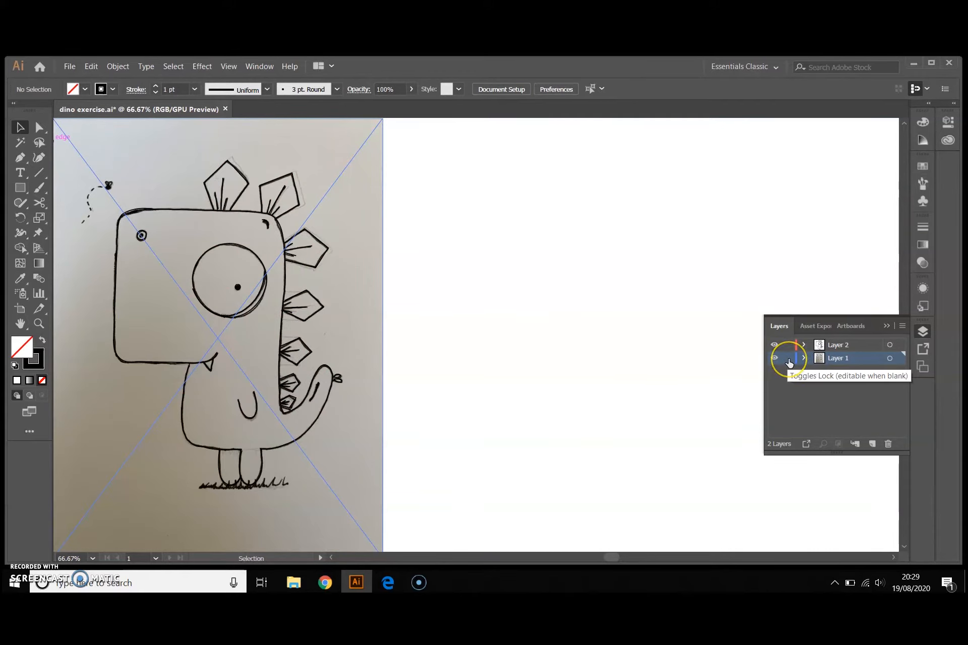
Step: Try moving the traced dinosaur outline off the photo, undo the move, unlock Layer 1 and deselect everything
drag(231, 319, 388, 327)
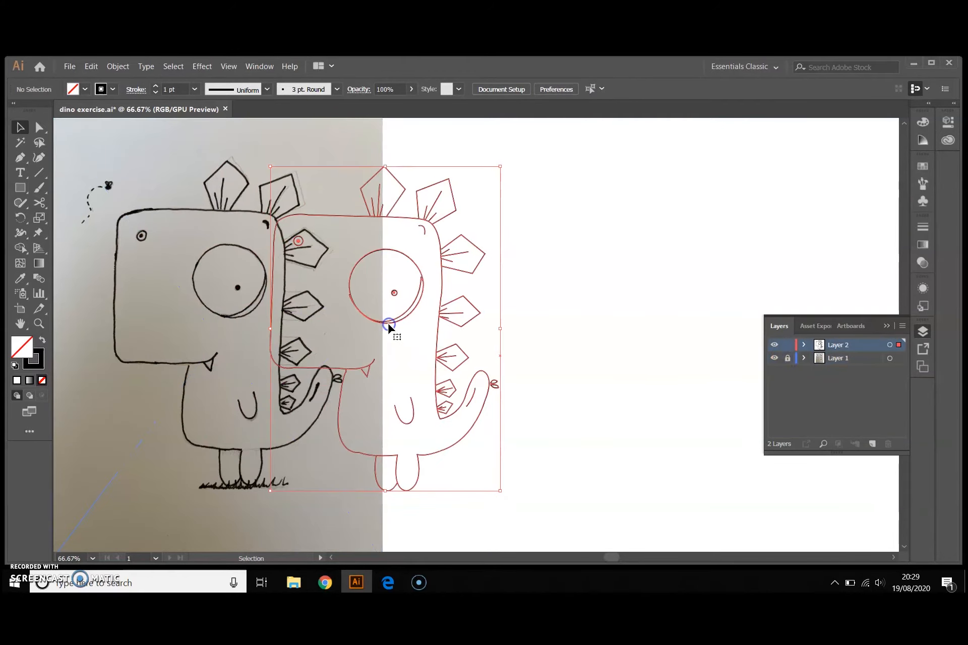
key(ctrl+z)
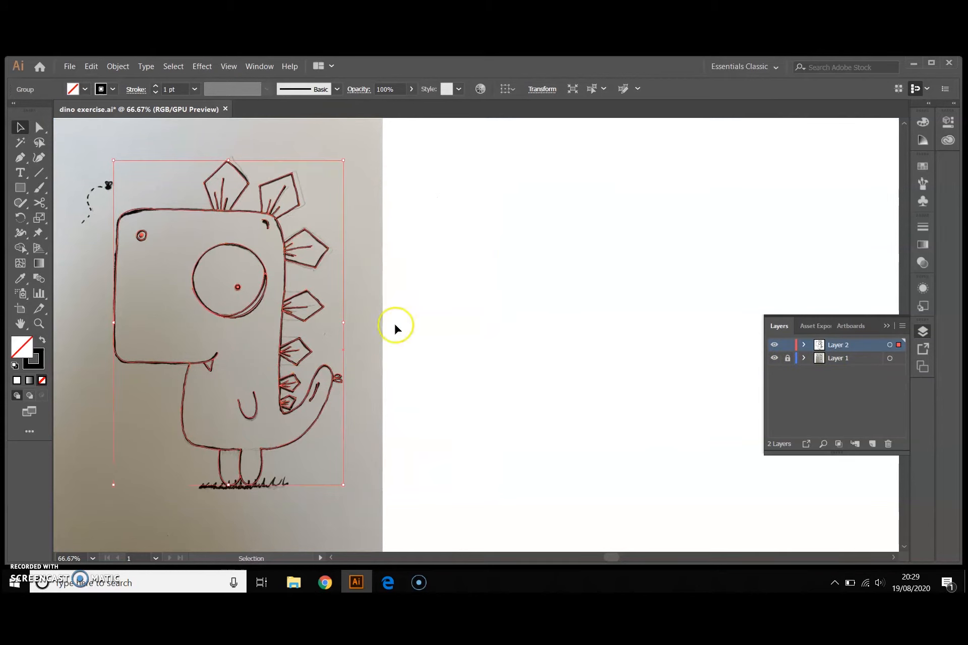
click(787, 359)
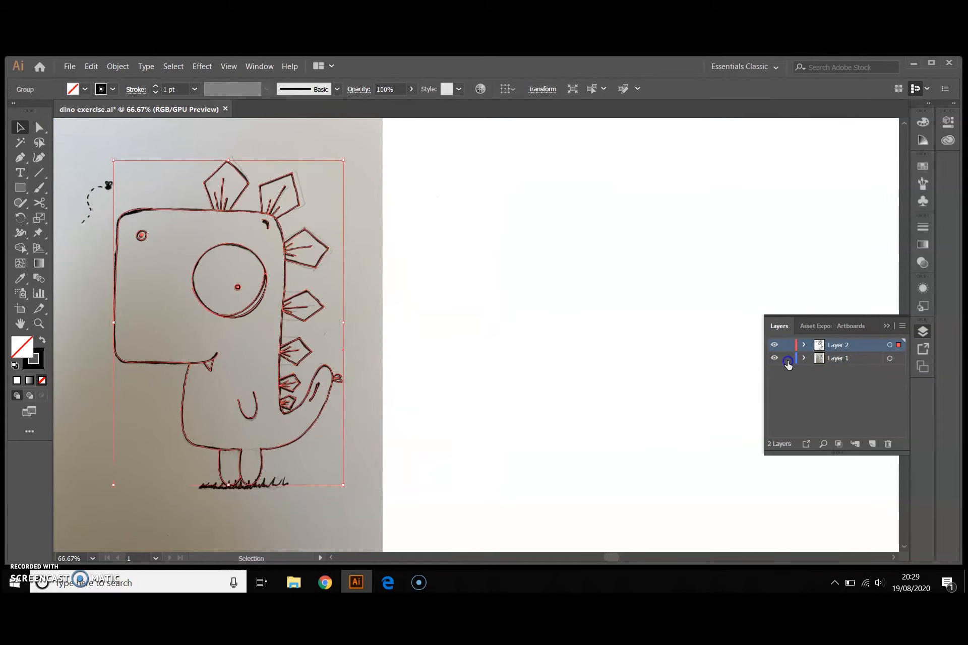
click(473, 423)
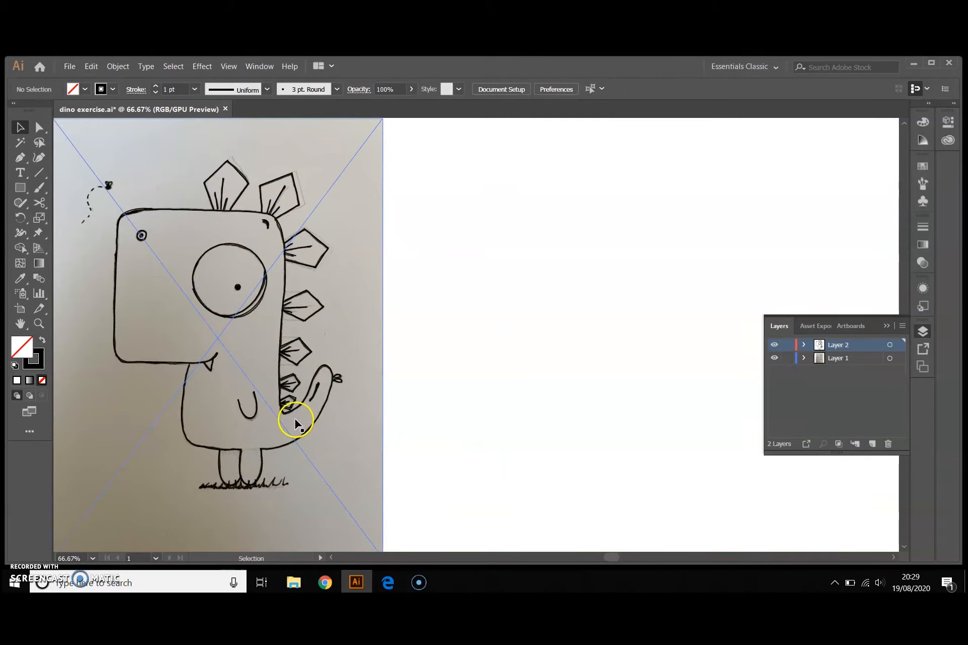
Step: Place a copy of the grouped dinosaur outline on the blank area beside the photo
click(282, 406)
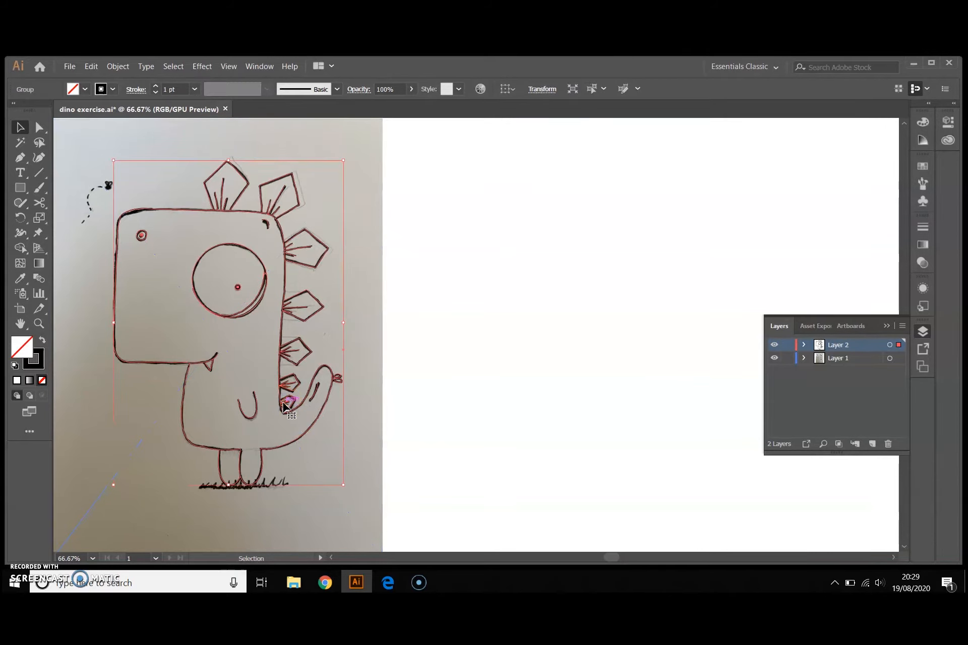
drag(284, 406, 630, 399)
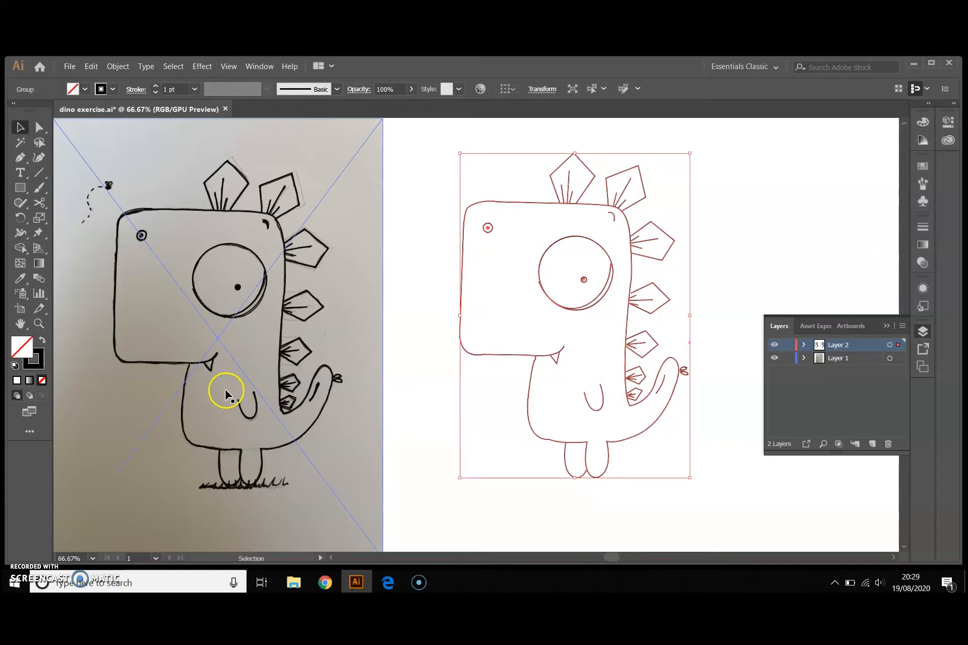
click(708, 224)
Step: Ungroup the dinosaur outline beside the photo and deselect its parts
click(638, 249)
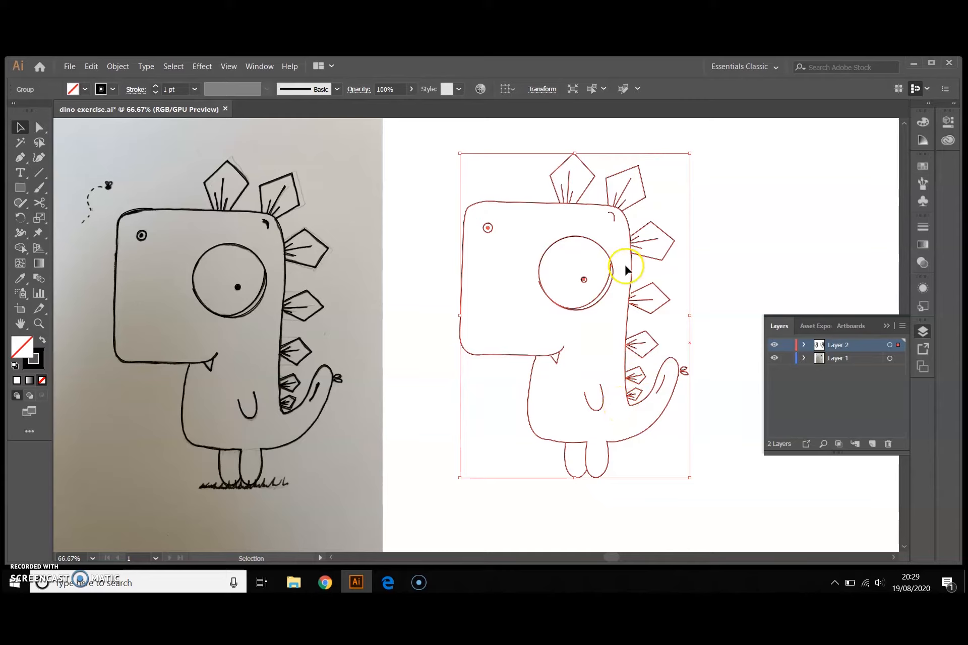
right_click(609, 248)
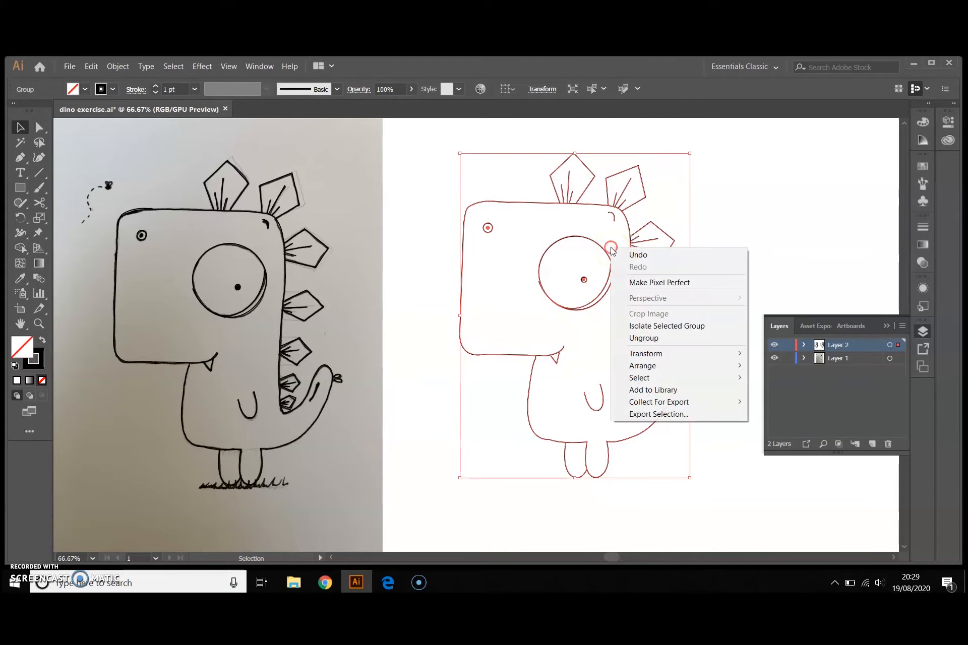
click(650, 338)
click(751, 252)
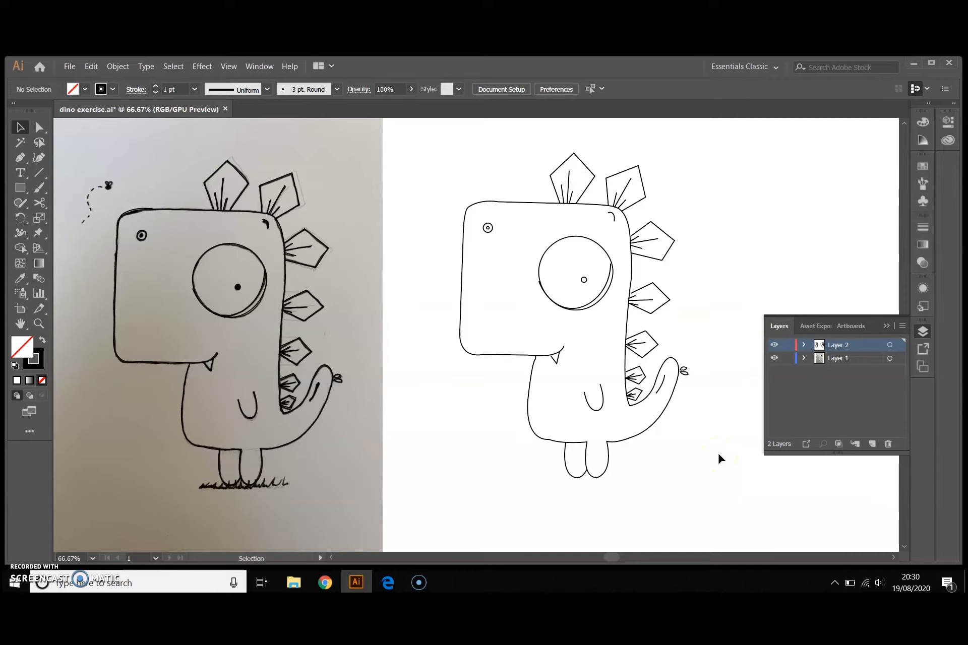
click(887, 326)
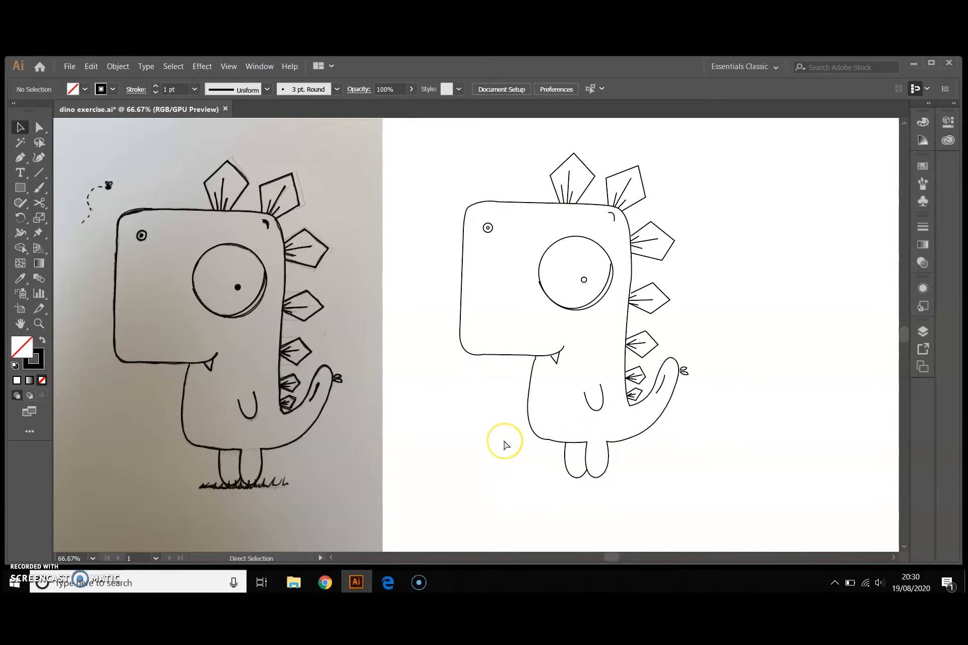
Step: Move the anchor under the snout's lower front corner to X 661.5, Y 383.5 px and smooth the corner with its curve handle
key(ctrl+plus)
key(ctrl+plus)
key(ctrl+plus)
key(ctrl+plus)
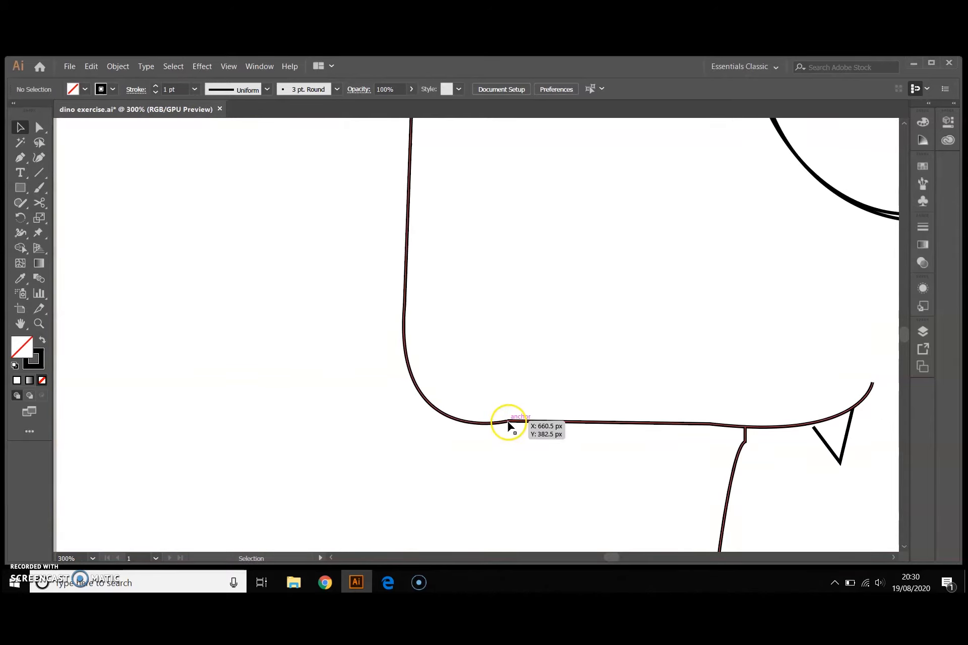
click(41, 128)
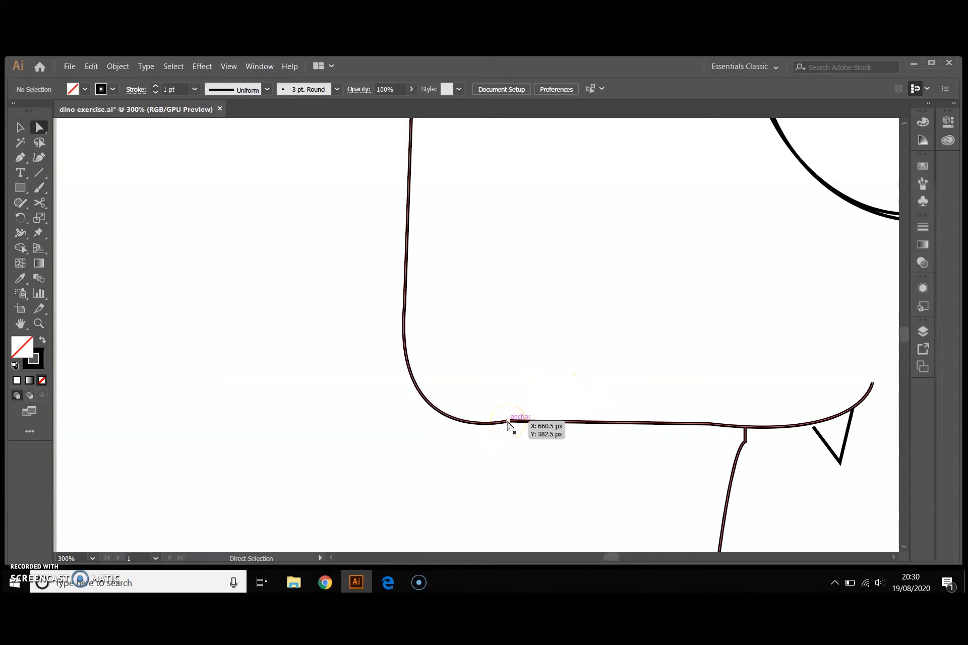
drag(508, 423, 509, 428)
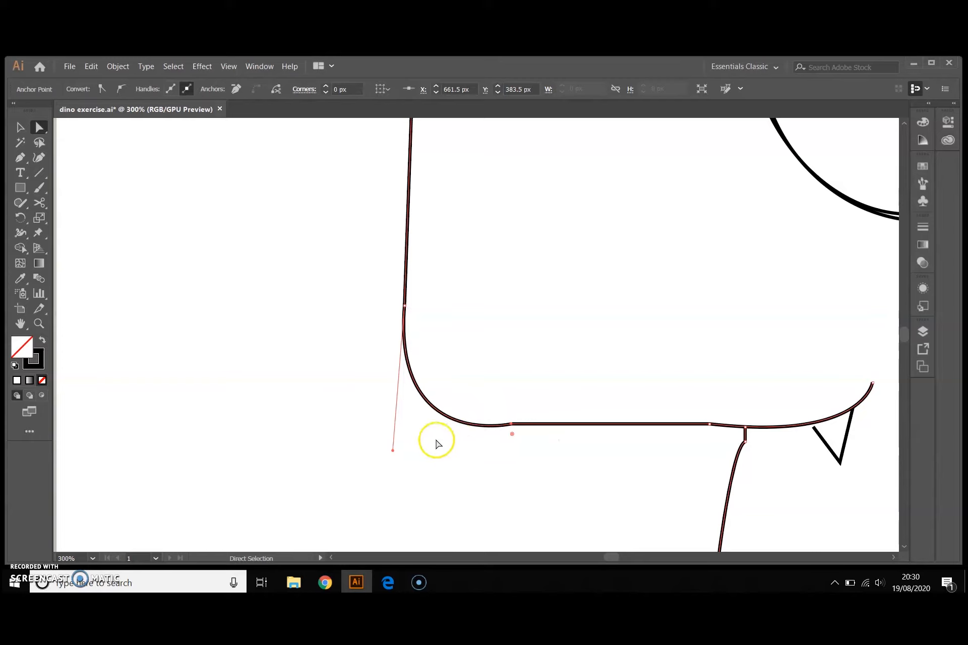
drag(394, 452, 391, 437)
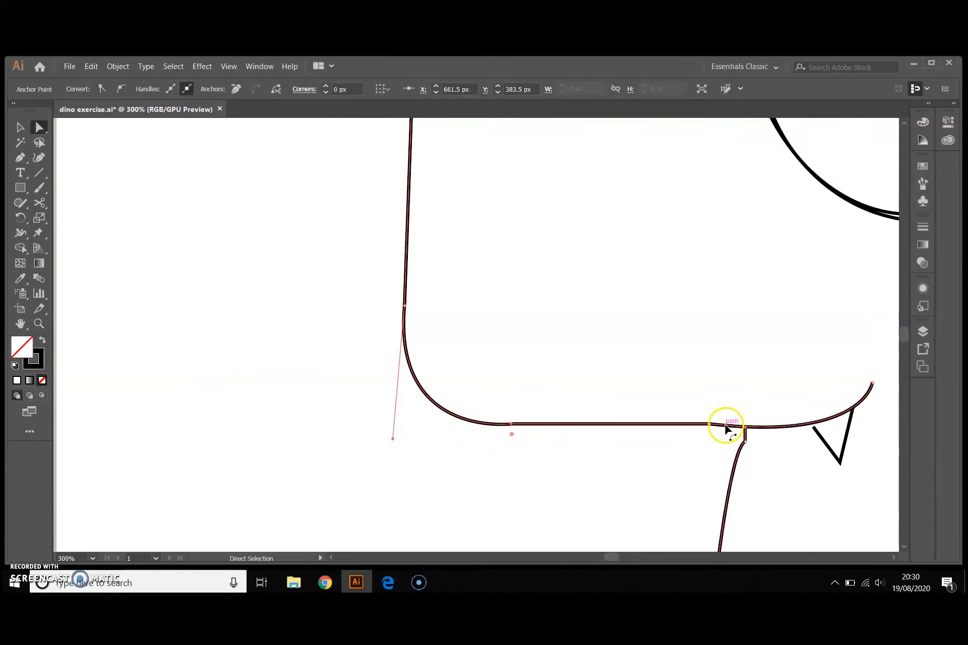
Step: Adjust the curve handle of the anchor at the start of the mouth so the jawline flows smoothly into it
drag(745, 428, 711, 425)
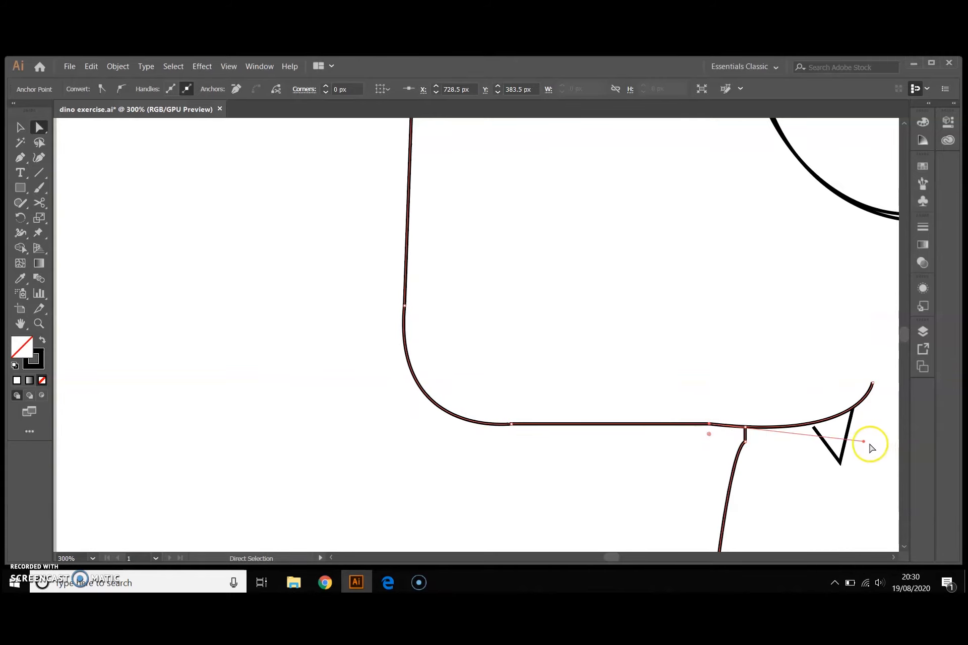
mouse_move(864, 441)
mouse_down()
mouse_move(864, 429)
mouse_move(879, 434)
mouse_up()
click(714, 463)
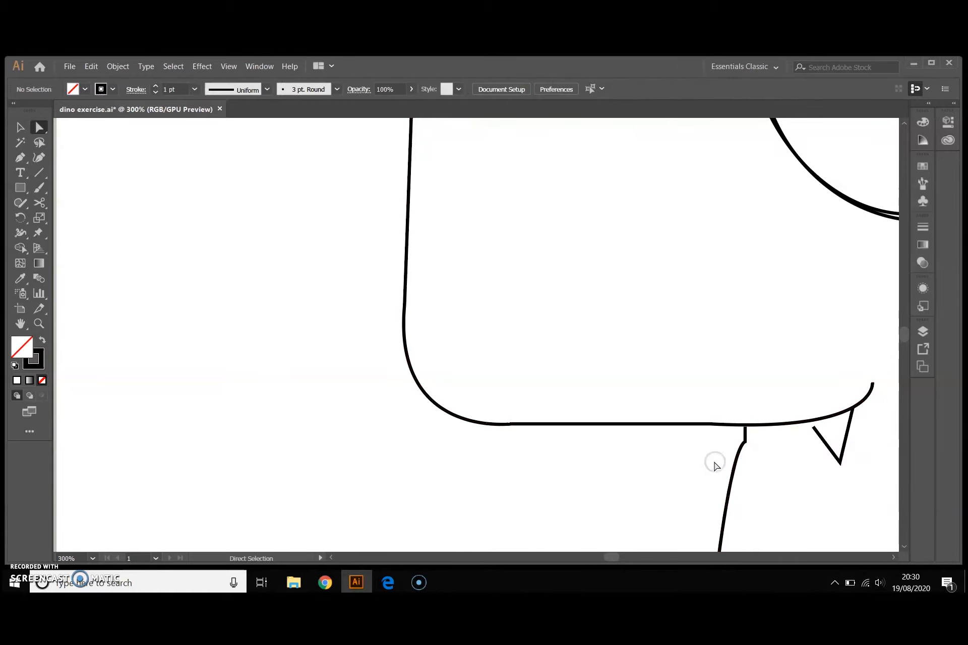
Step: Smooth the lower front corner of the dinosaur's belly by shortening the curve handle along its front side
key(ctrl+minus)
key(ctrl+minus)
key(ctrl+equal)
key(ctrl+equal)
key(ctrl+minus)
key(ctrl+minus)
key(ctrl+minus)
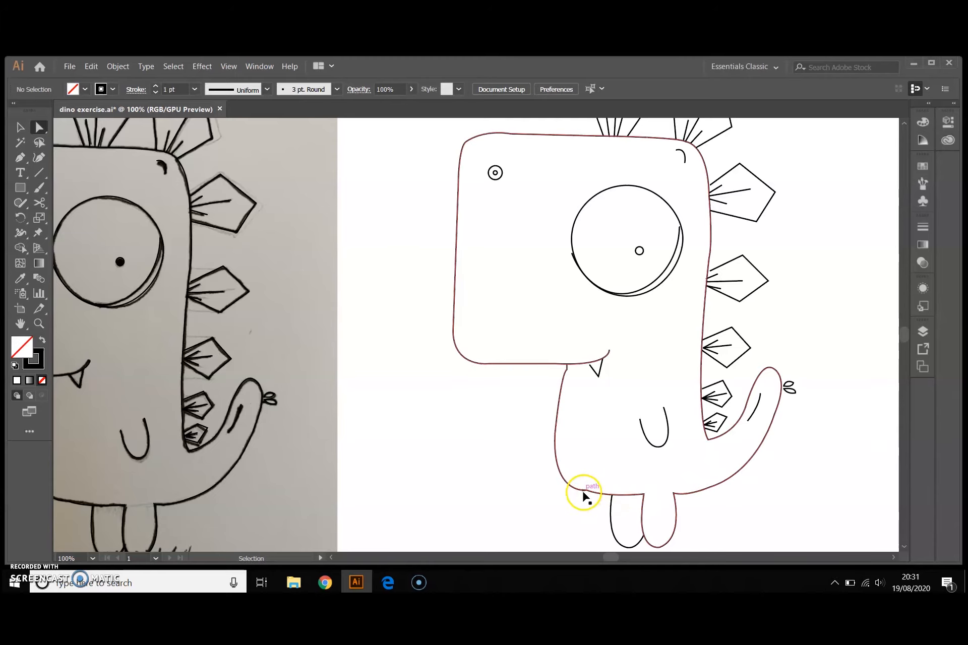
key(ctrl+equal)
key(ctrl+equal)
scroll(583, 496, down, 10)
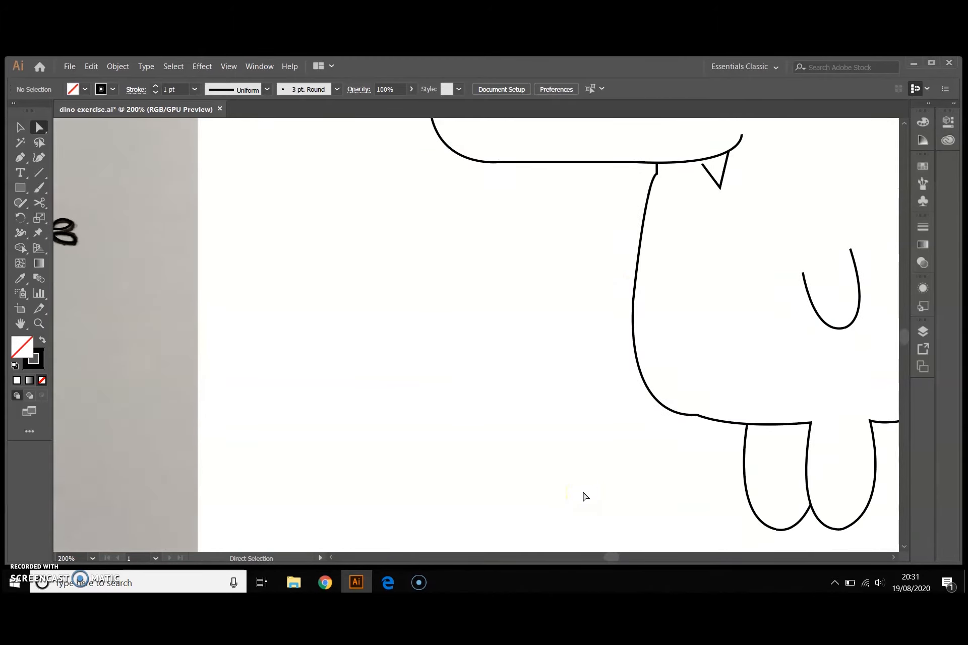
click(695, 381)
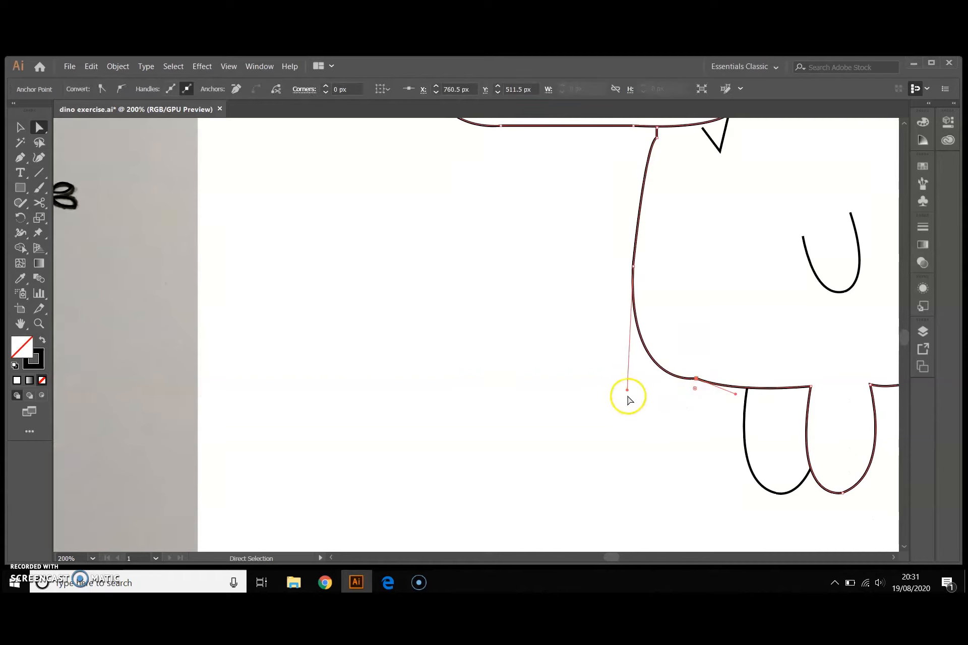
drag(627, 390, 625, 359)
click(668, 384)
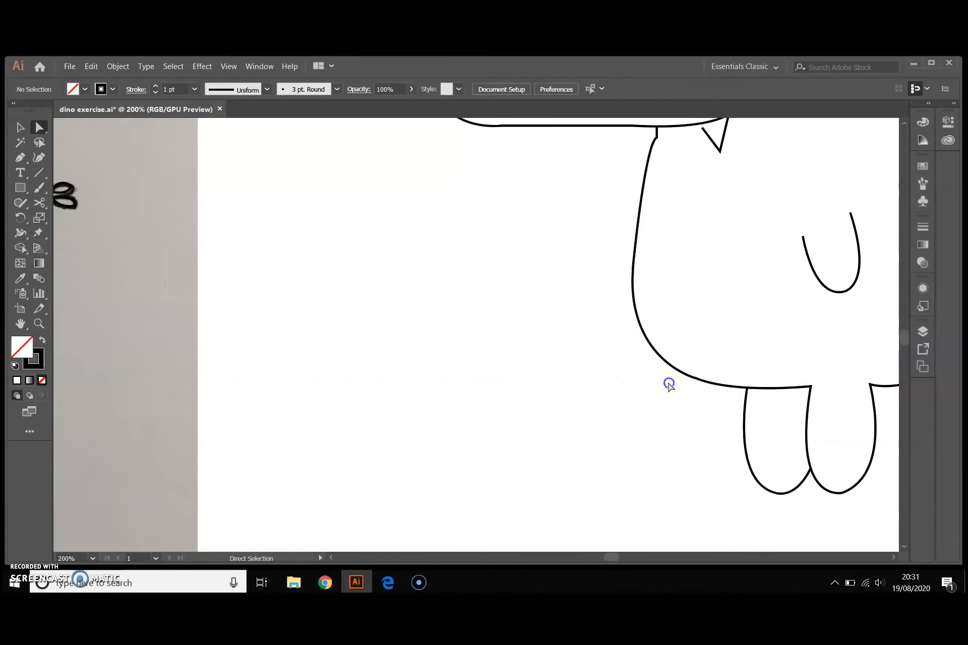
Step: Fine-tune the belly anchor's other curve handle beside the front leg, then deselect the path
click(699, 380)
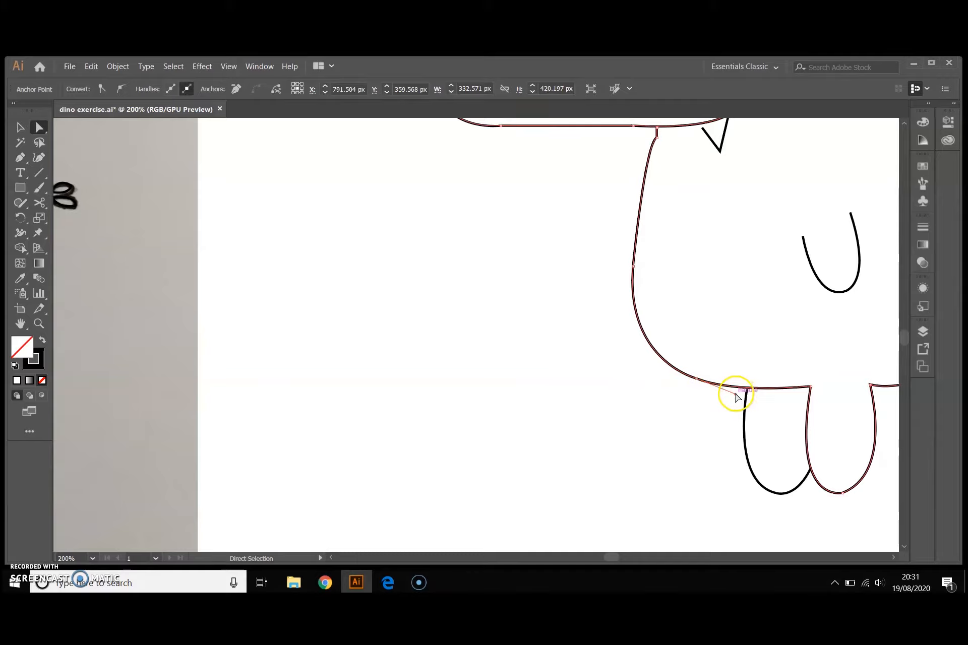
click(723, 389)
drag(723, 390, 729, 391)
click(698, 426)
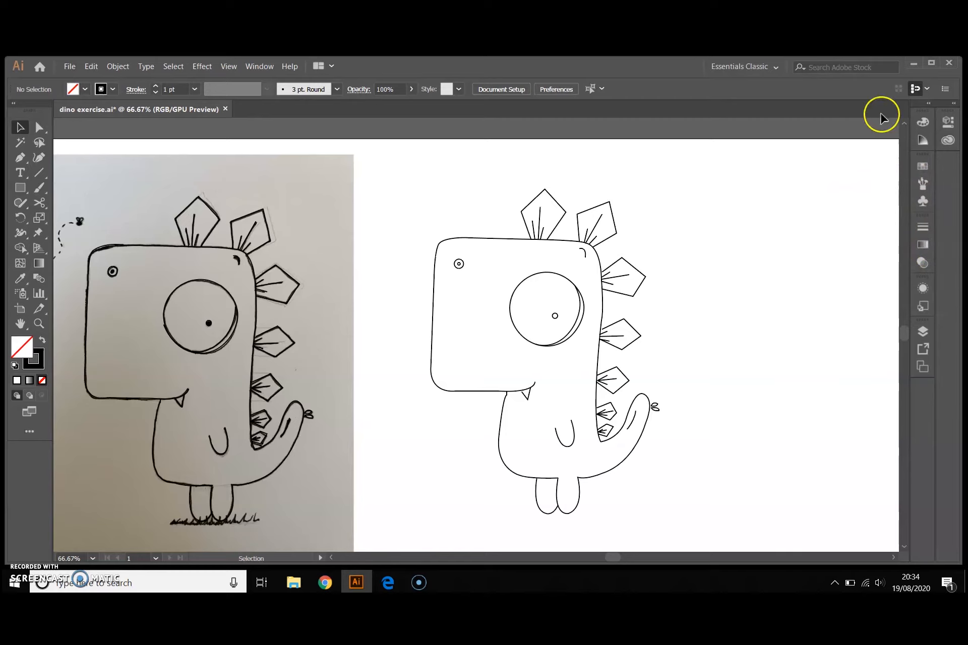
Step: Fill the dinosaur's body path with a linear white-to-black gradient
click(922, 245)
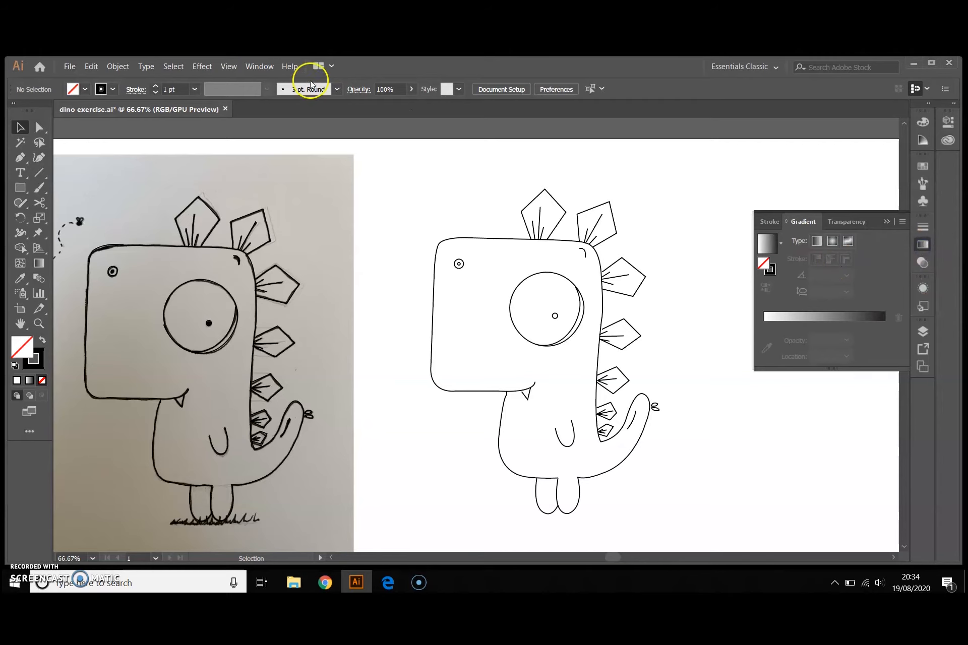
click(259, 66)
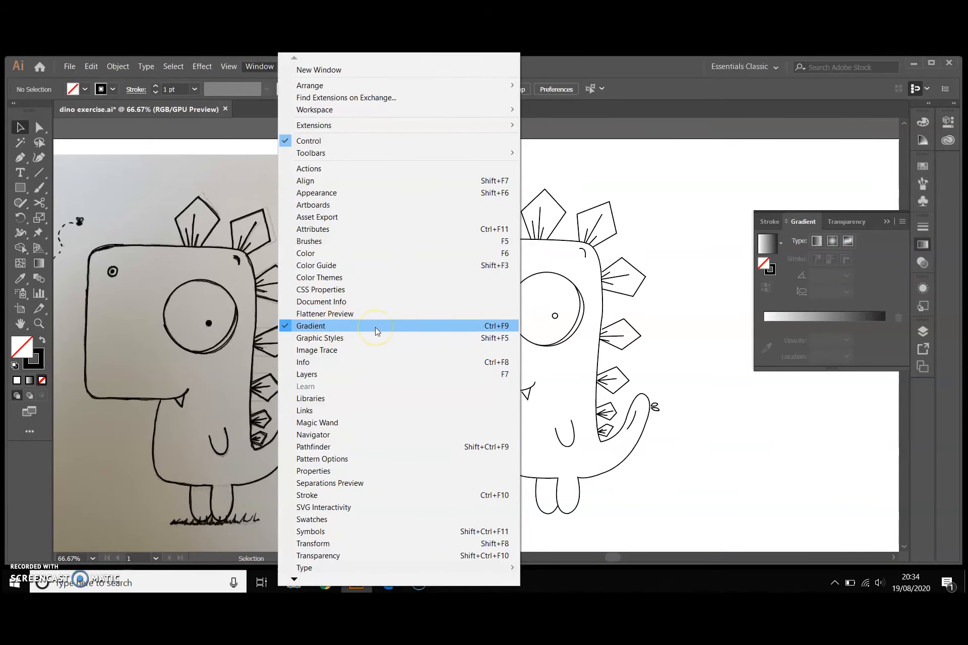
click(875, 264)
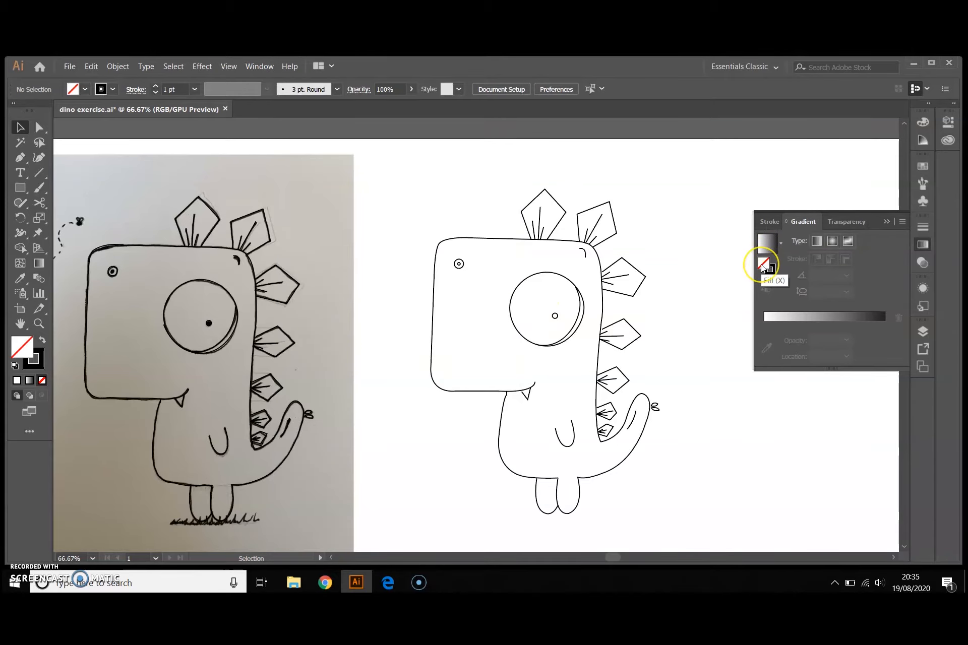
click(448, 236)
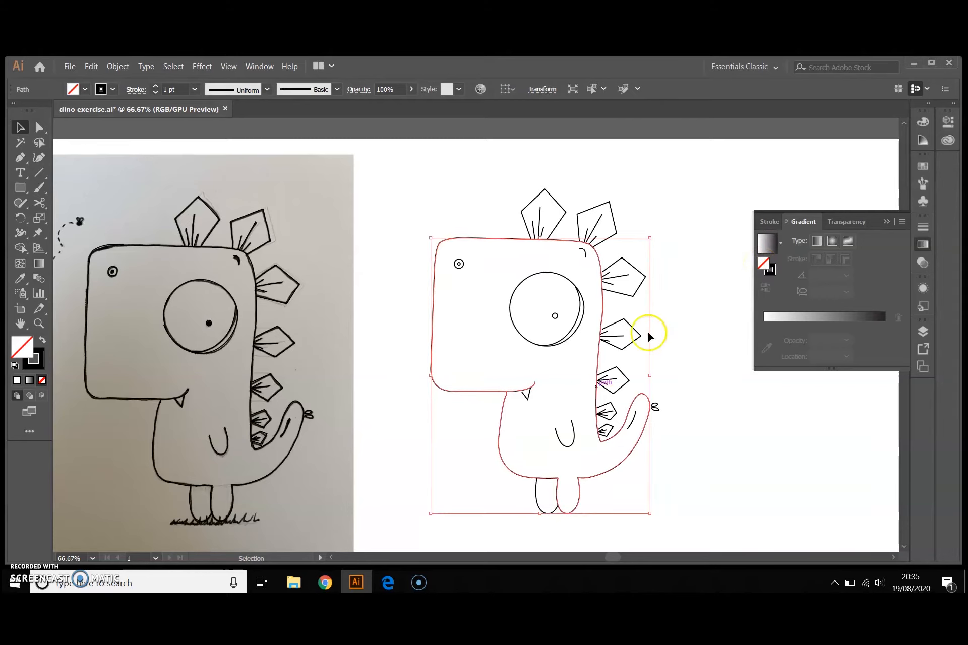
click(766, 263)
click(799, 319)
click(781, 344)
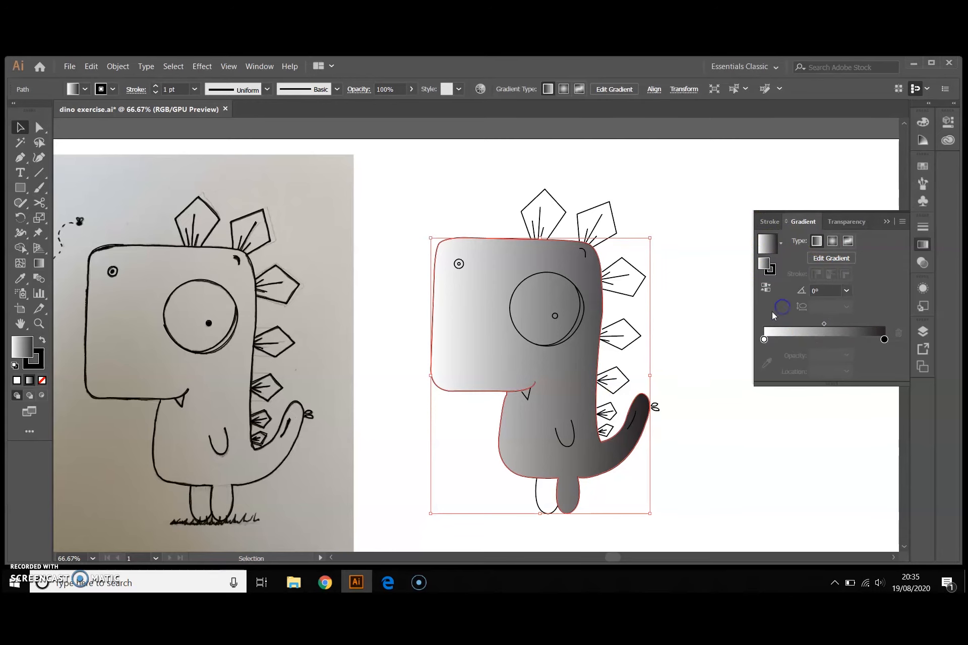
Step: Place the flat ui colours image from File Explorer into the document and minimize the explorer window
click(294, 580)
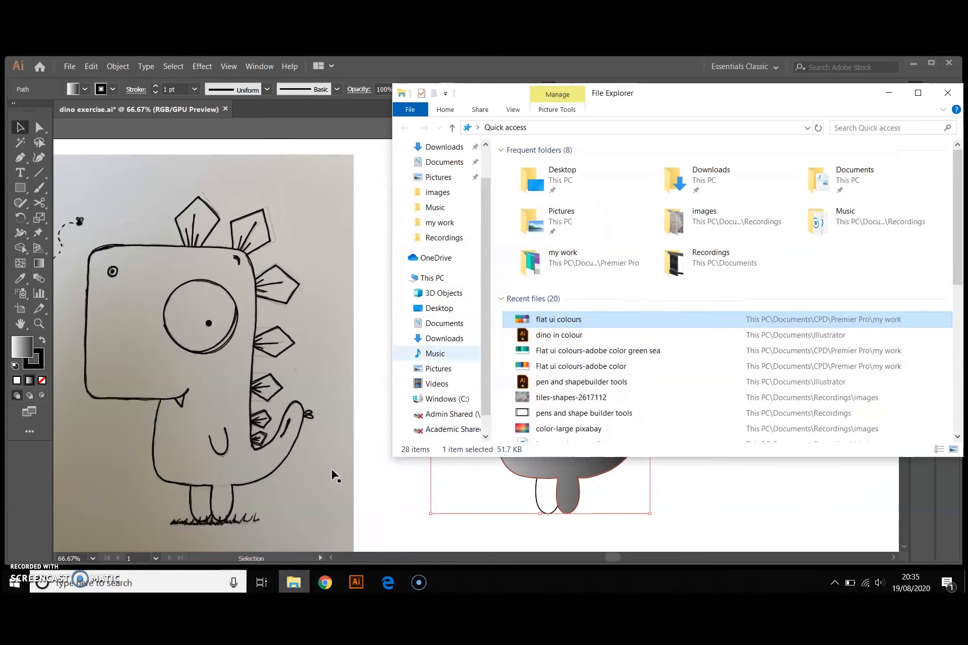
drag(562, 322, 361, 383)
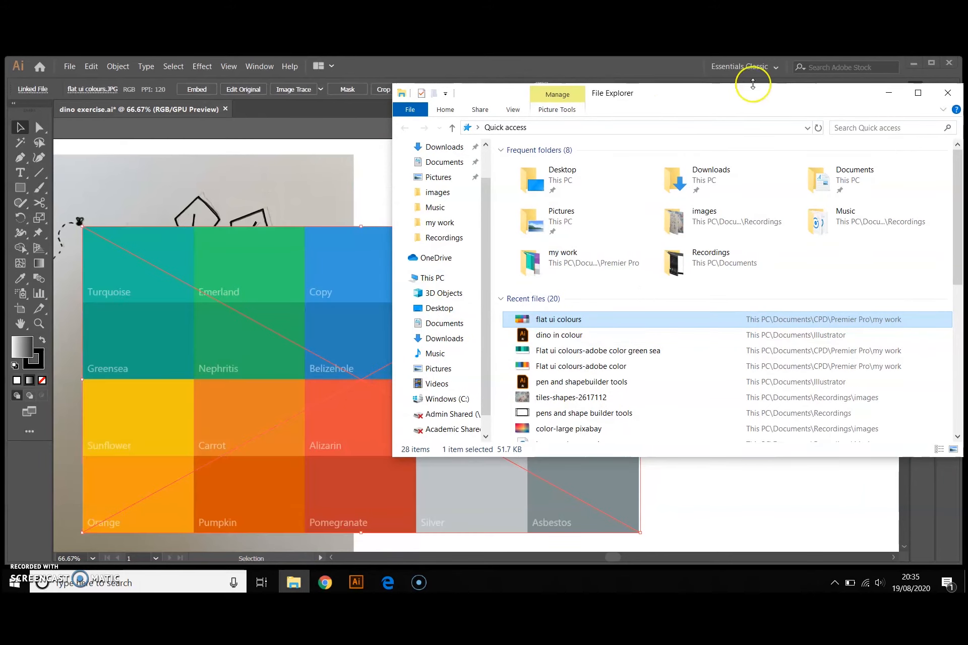
click(889, 93)
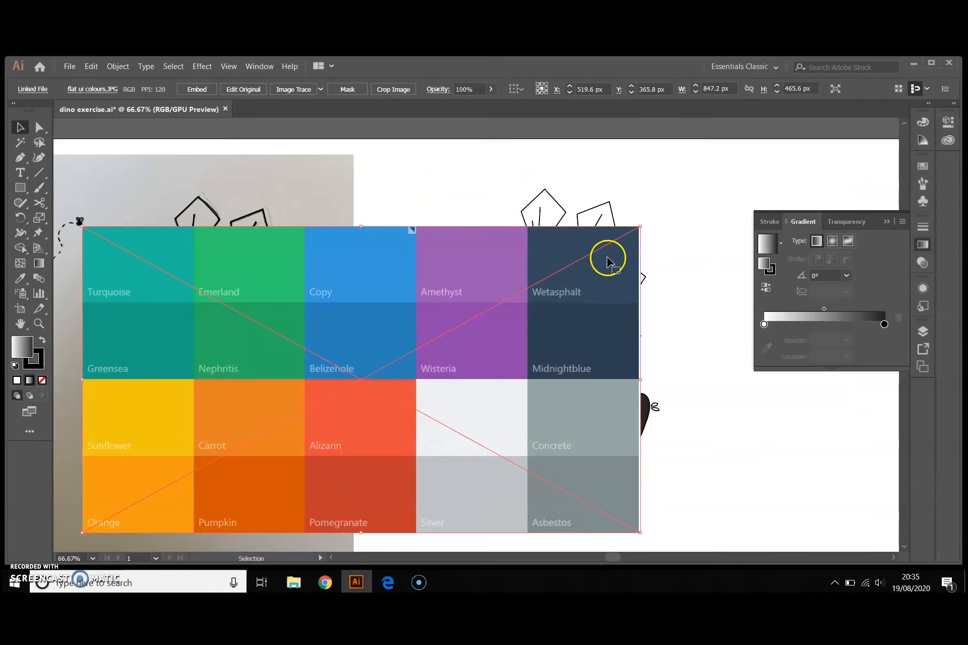
Step: Scale down the colour palette image and position it over the upper part of the dinosaur photo, beside the outline
drag(638, 228, 365, 399)
drag(279, 452, 379, 195)
click(396, 326)
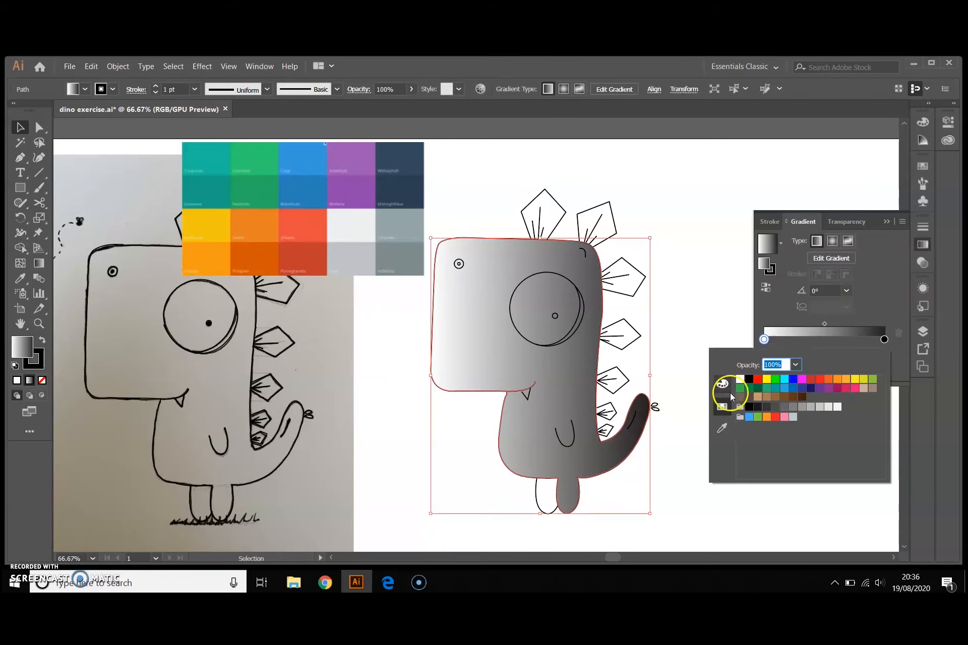
Step: Sample the palette's light green for the body gradient's first stop and darker green for its last, moving the last stop to 79.9%
click(722, 434)
click(243, 170)
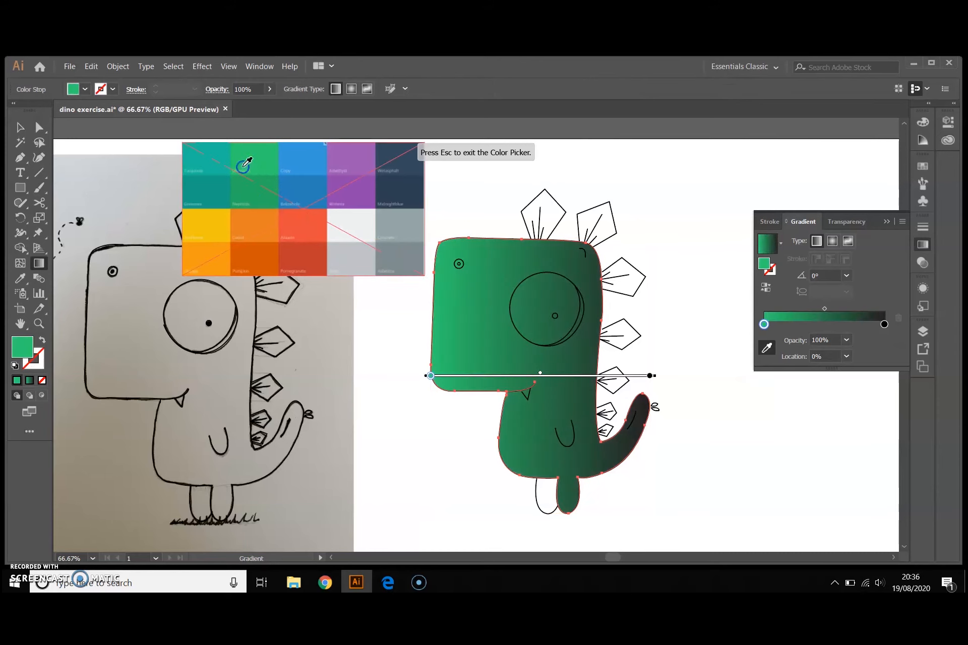
double_click(884, 324)
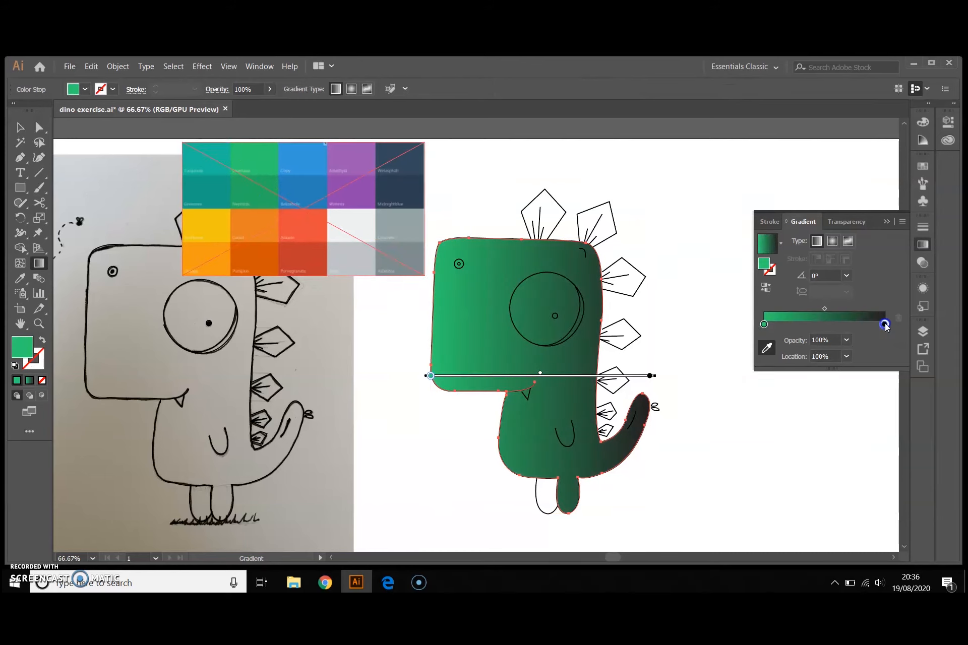
click(721, 412)
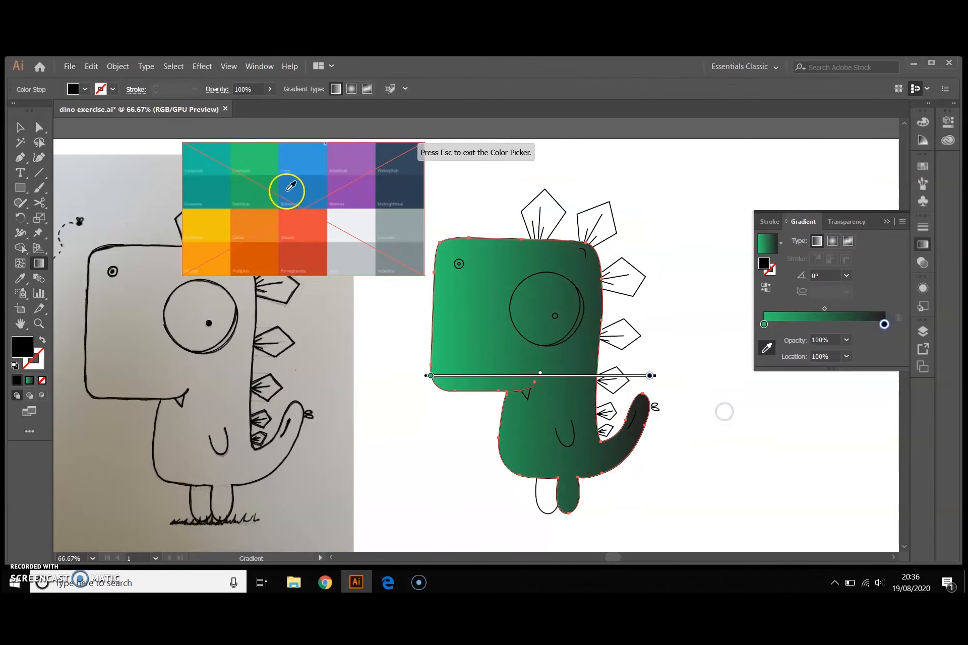
click(255, 197)
drag(885, 322, 859, 324)
Step: Add a third stop at 96.05% to the body gradient and colour it with the palette's dark teal
click(887, 326)
click(887, 326)
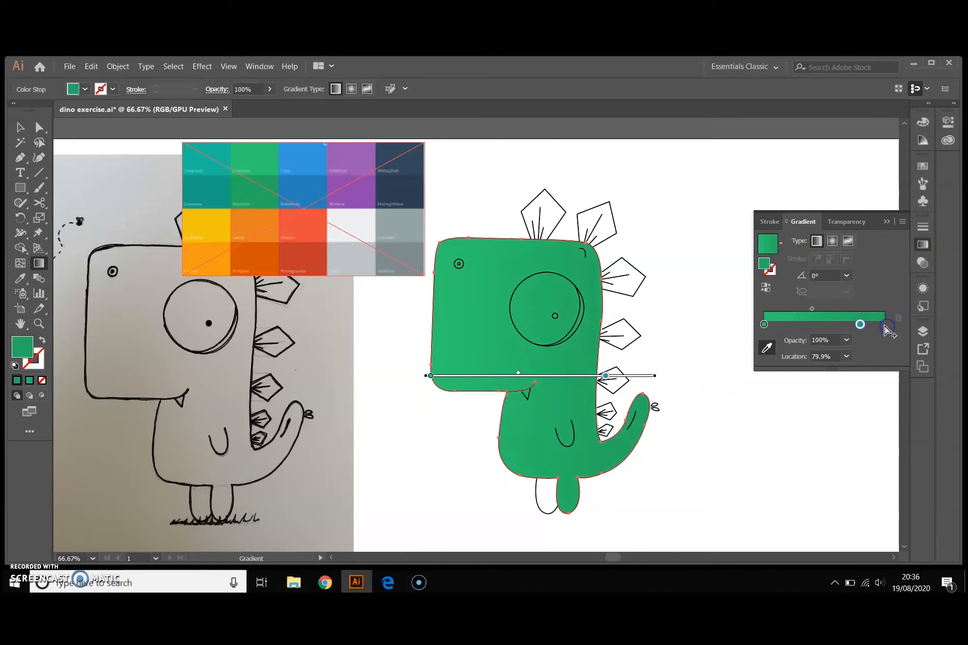
click(880, 325)
double_click(879, 325)
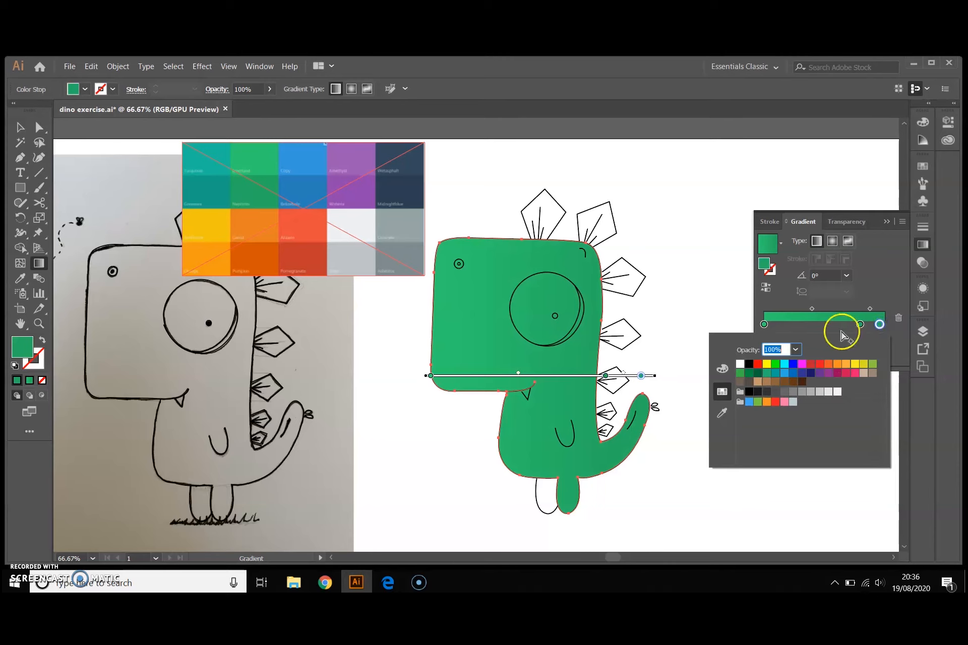
click(721, 413)
click(207, 197)
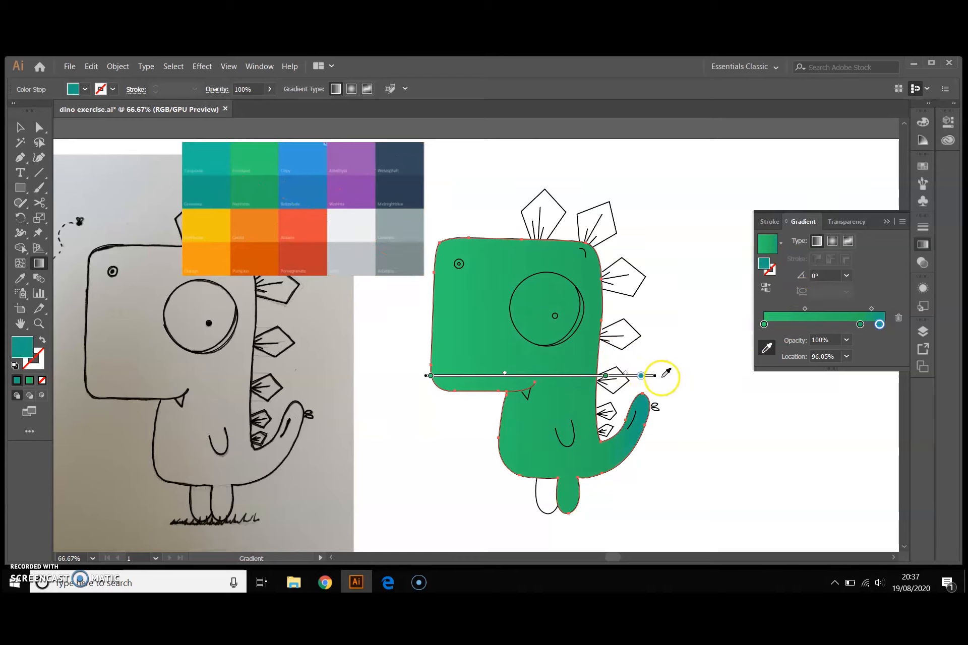
Step: Rotate the body's gradient to -11° so it slopes down towards the tail, and deselect the body
drag(657, 377, 659, 414)
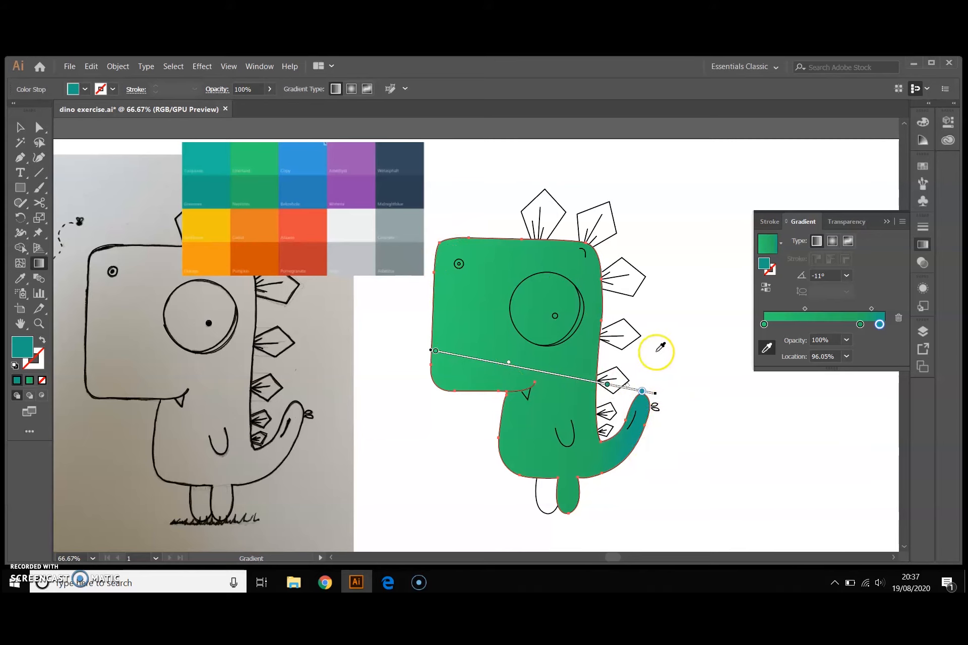
click(18, 128)
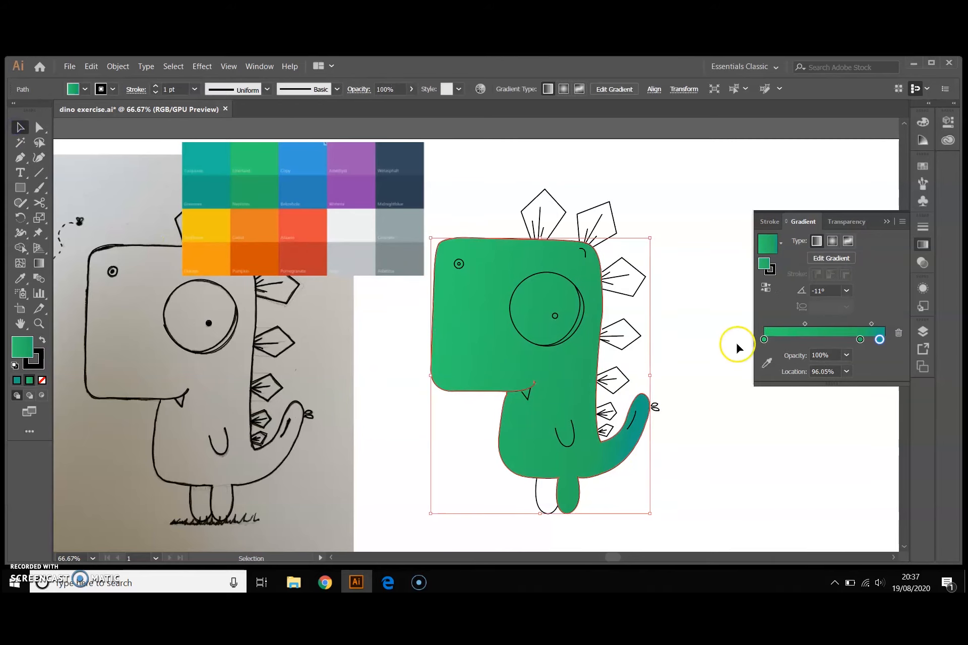
click(701, 344)
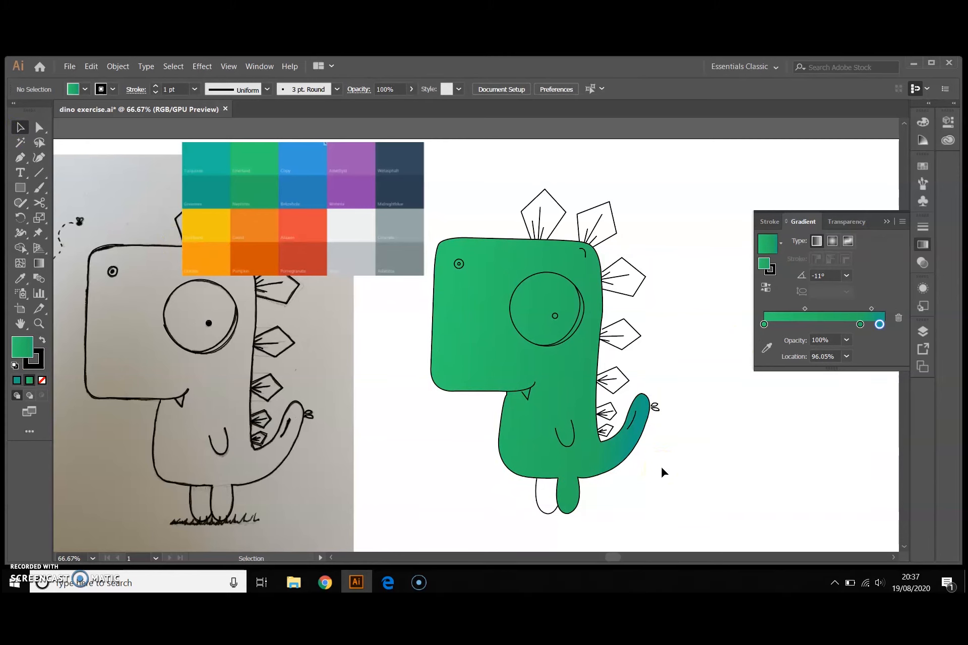
Step: Move the unfilled leg aside from the body to inspect its open outline, and return it to its place
click(552, 513)
click(536, 495)
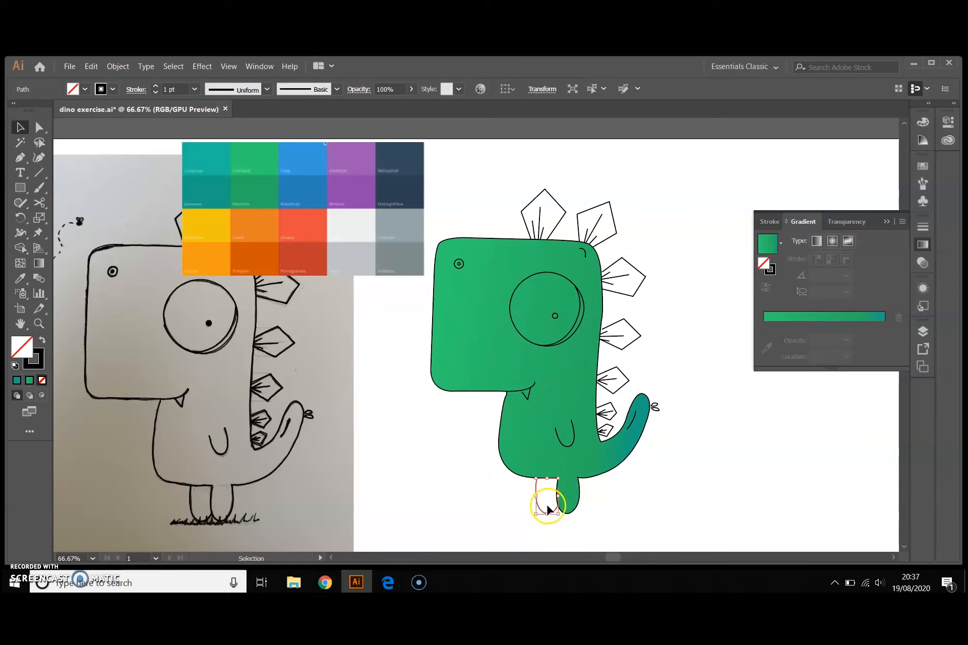
click(616, 512)
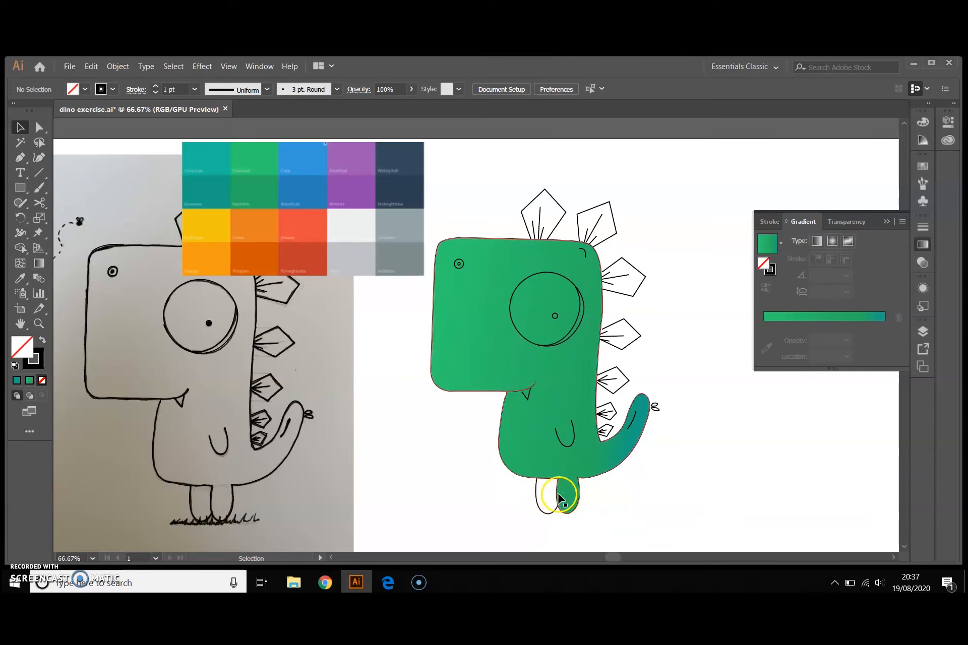
drag(538, 510, 504, 514)
click(544, 508)
drag(506, 507, 543, 500)
click(581, 531)
Step: Close the unfilled leg's open outline with the Pen tool, adding a corner point that overlaps the neighbouring green leg
click(548, 512)
click(20, 158)
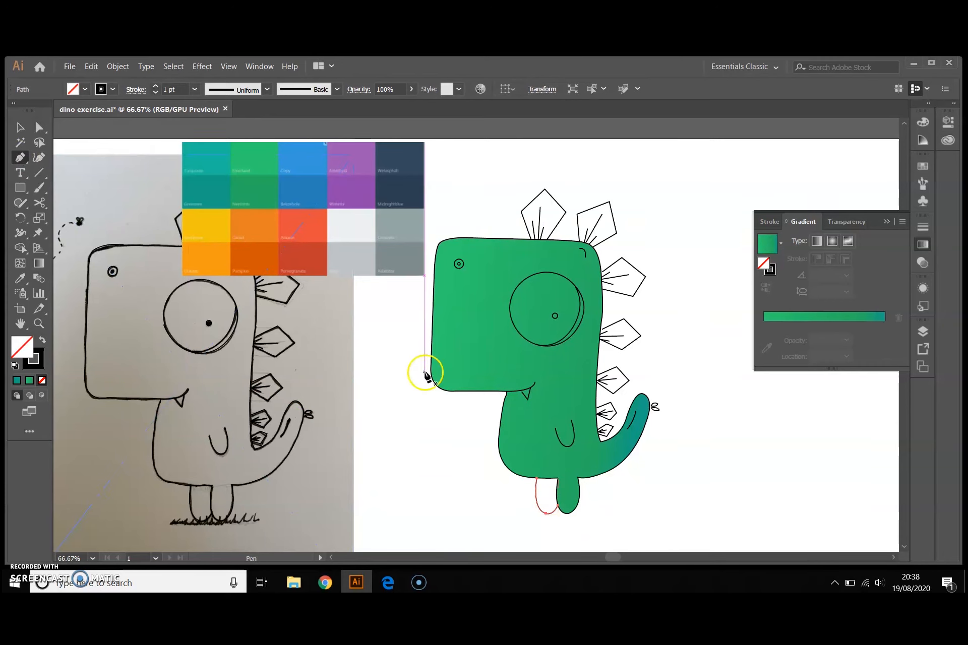
click(537, 478)
click(564, 479)
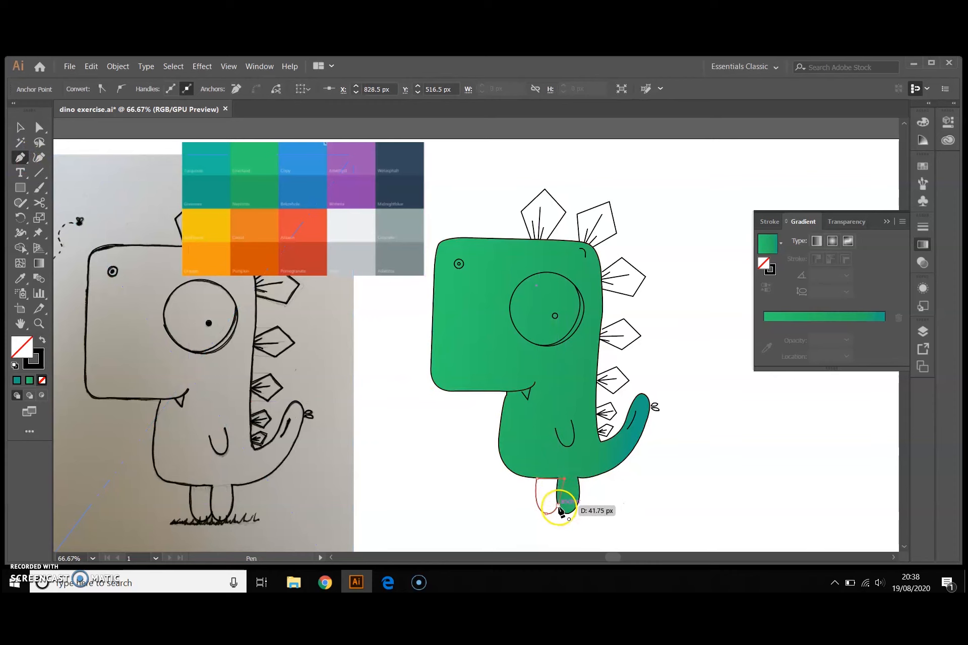
drag(560, 510, 558, 508)
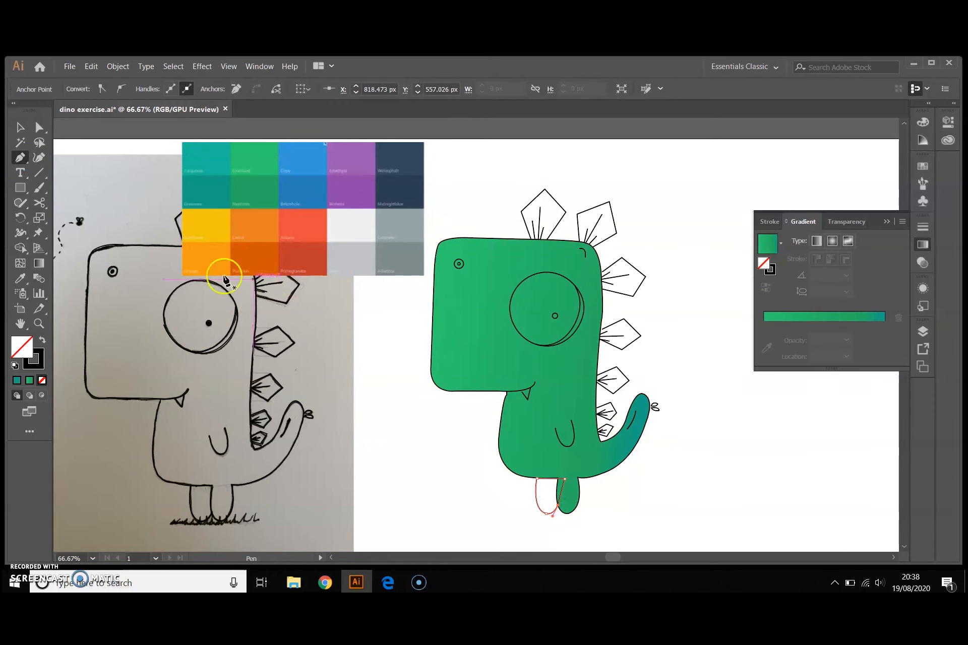
Step: Copy the body's green gradient onto the closed leg with the Eyedropper, and deselect it
click(20, 278)
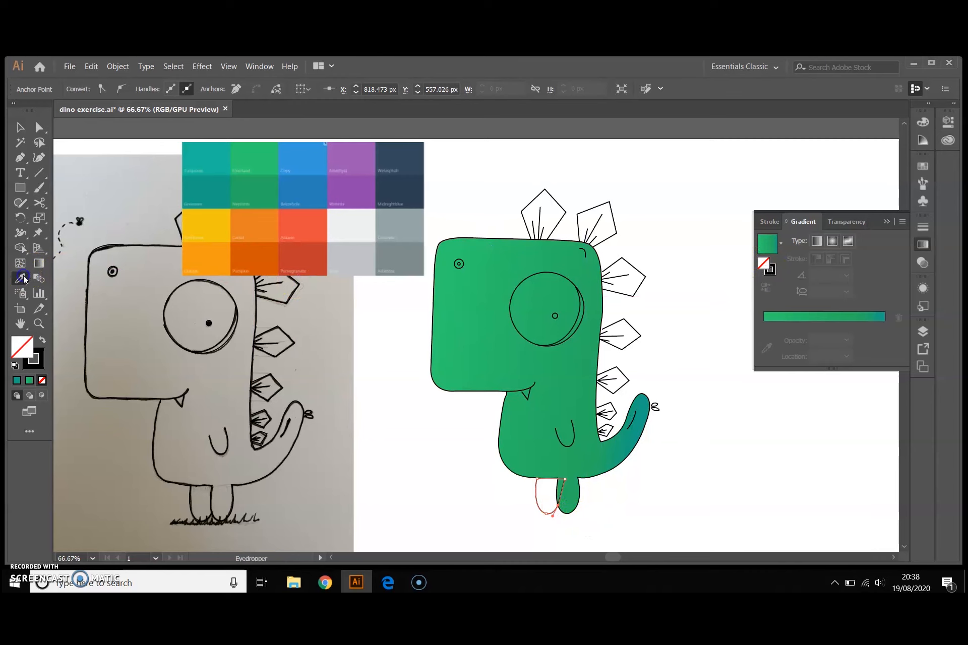
click(492, 343)
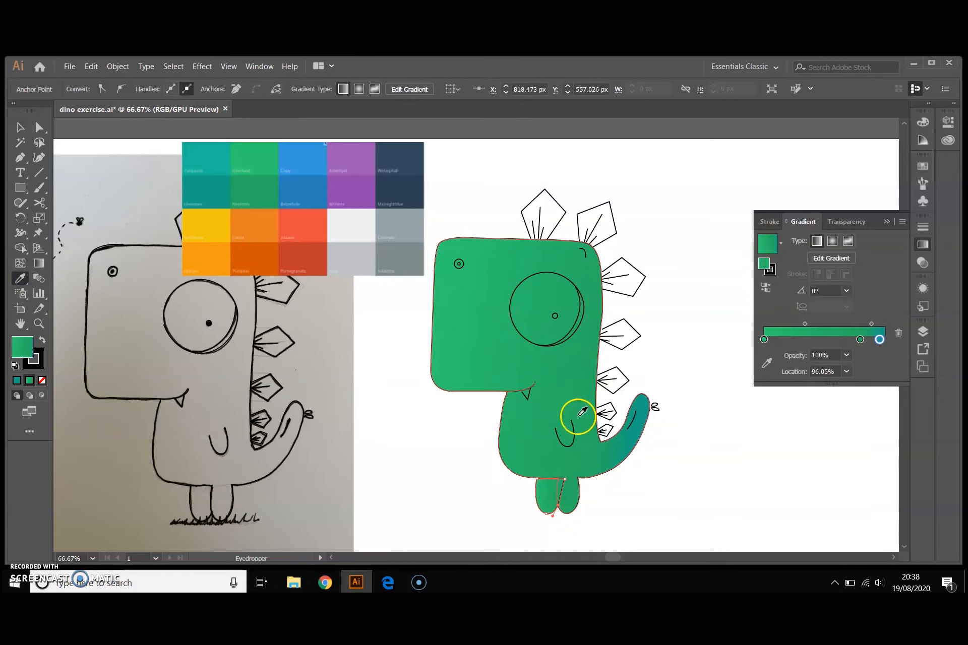
key(v)
click(600, 494)
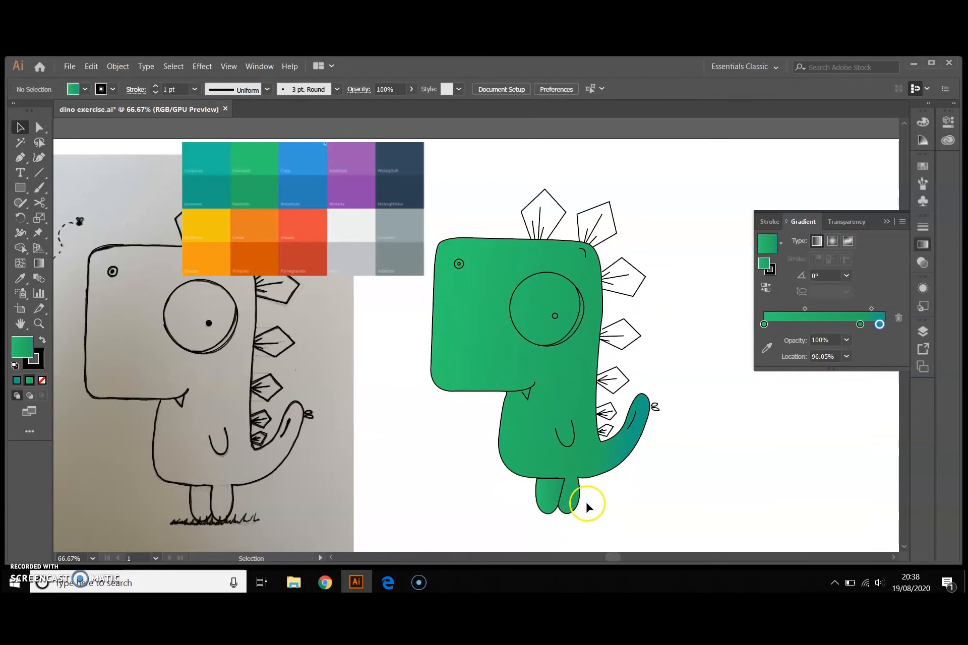
Step: Send the newly filled leg to the back, behind the dinosaur's body, and deselect it
click(548, 499)
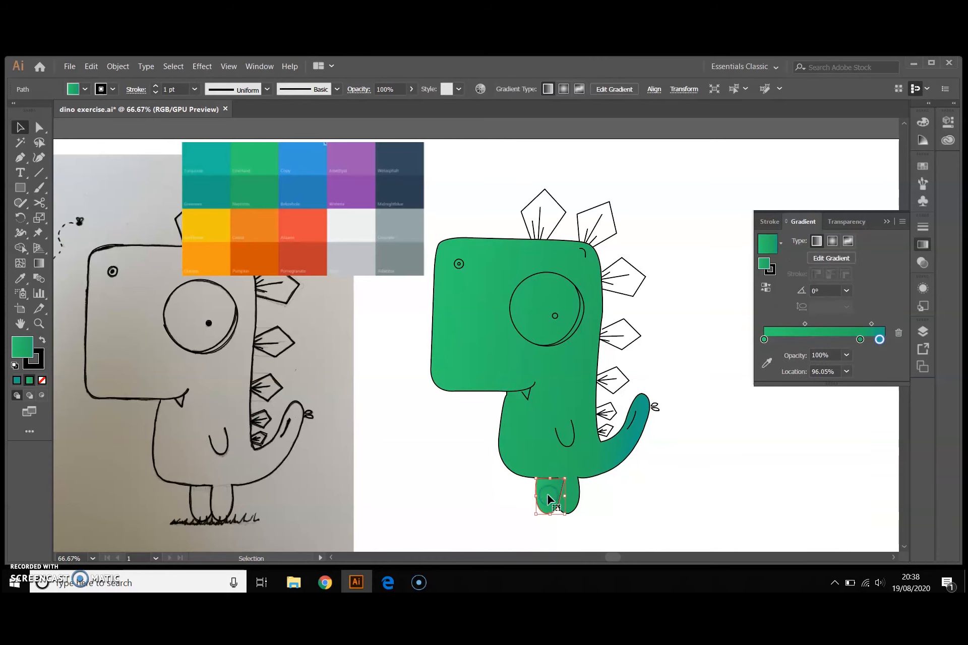
right_click(548, 499)
click(587, 440)
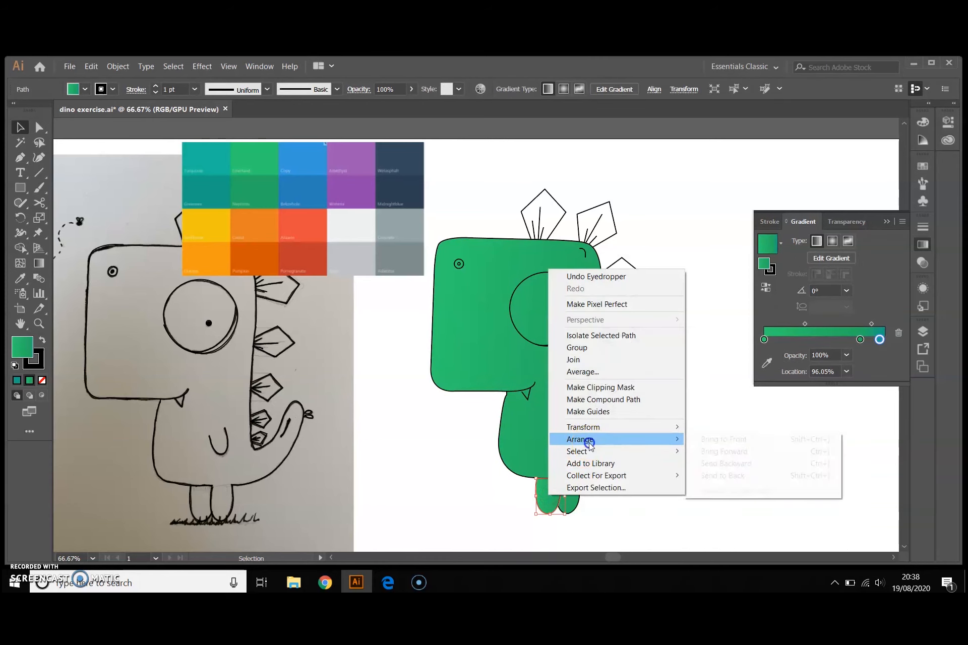
click(733, 475)
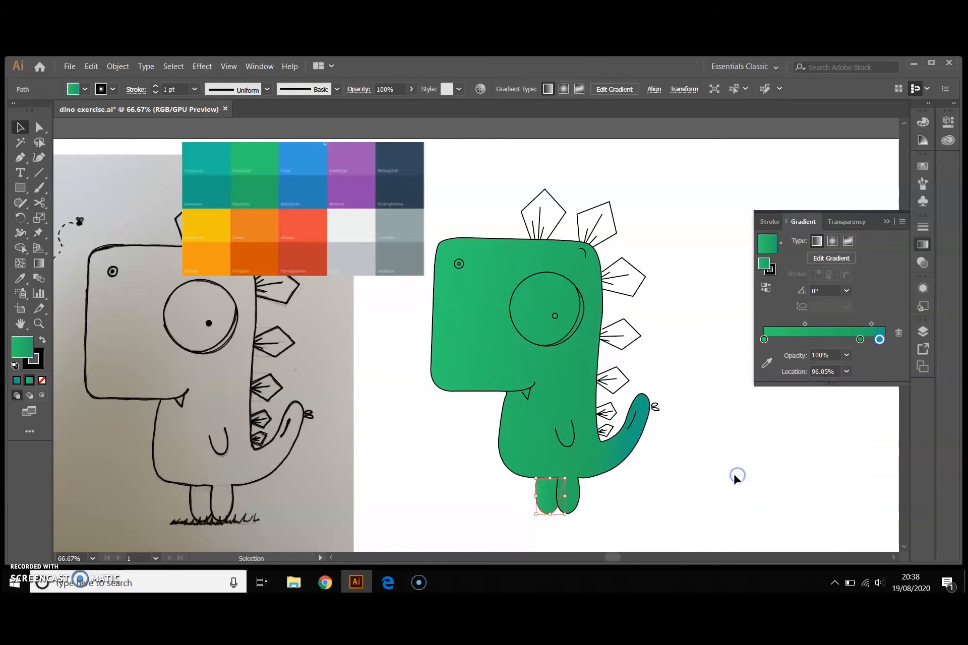
click(701, 477)
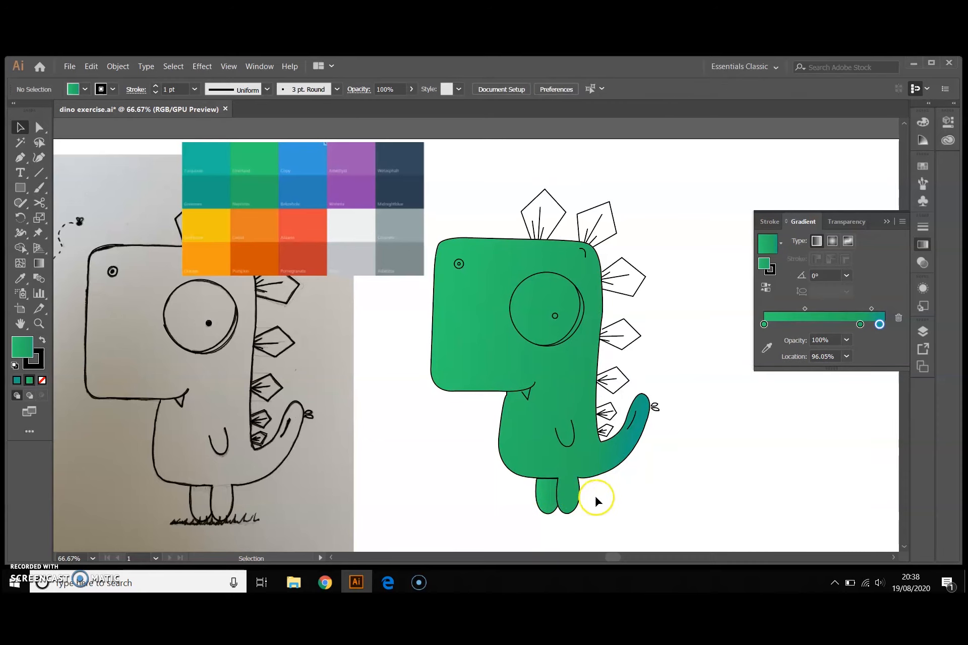